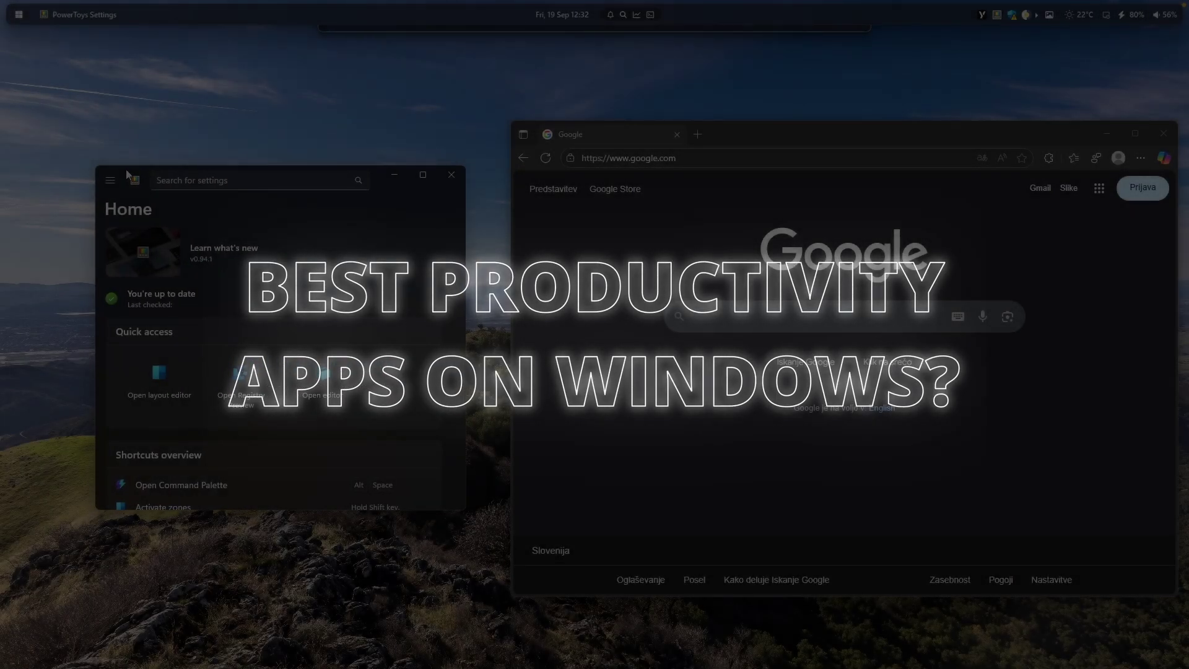
Step: Snap Edge into the right half and PowerToys Settings into the left zone
left_click(715, 134)
left_click_drag(722, 141, 812, 79)
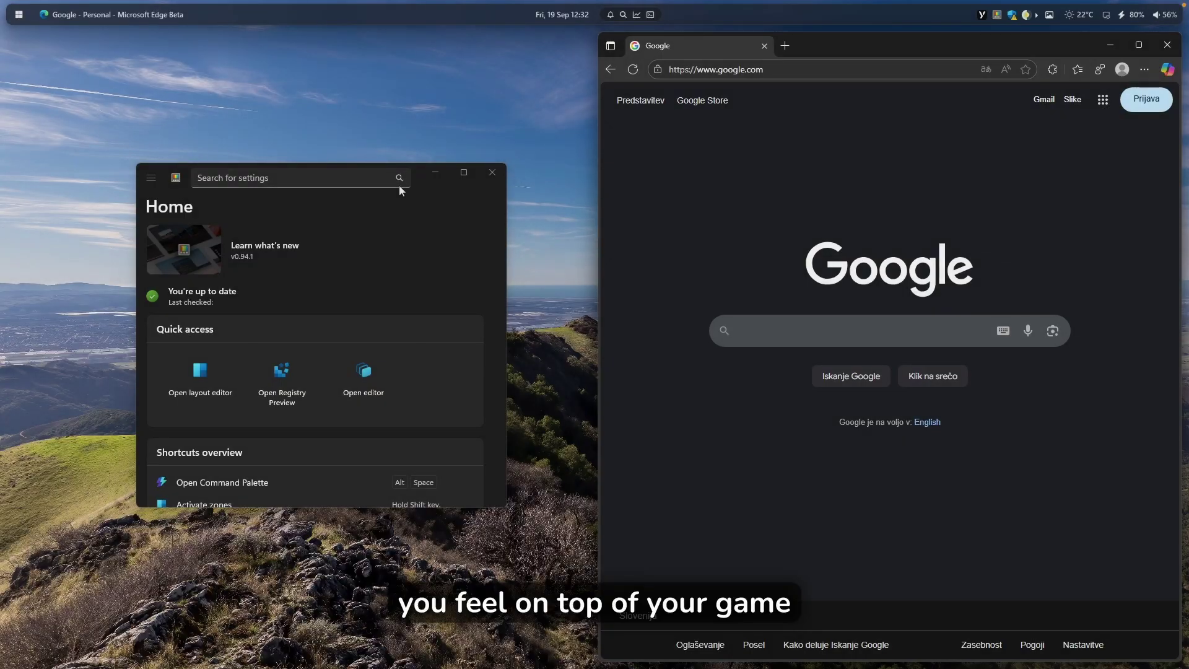
left_click_drag(415, 168, 384, 163)
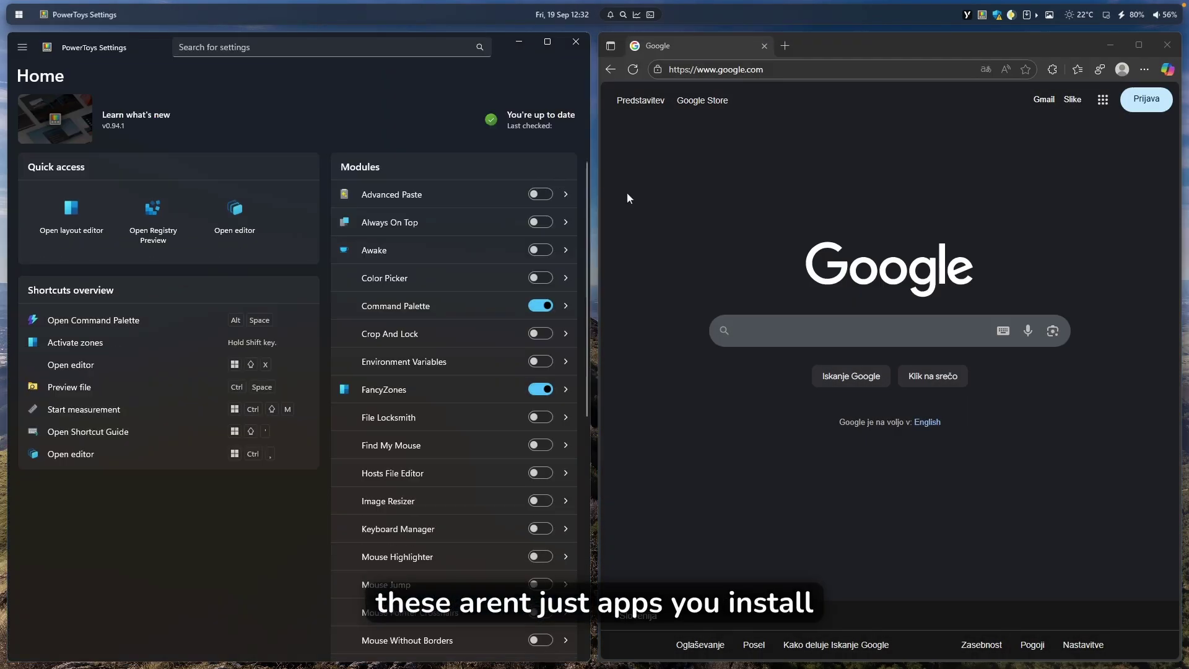
left_click(819, 218)
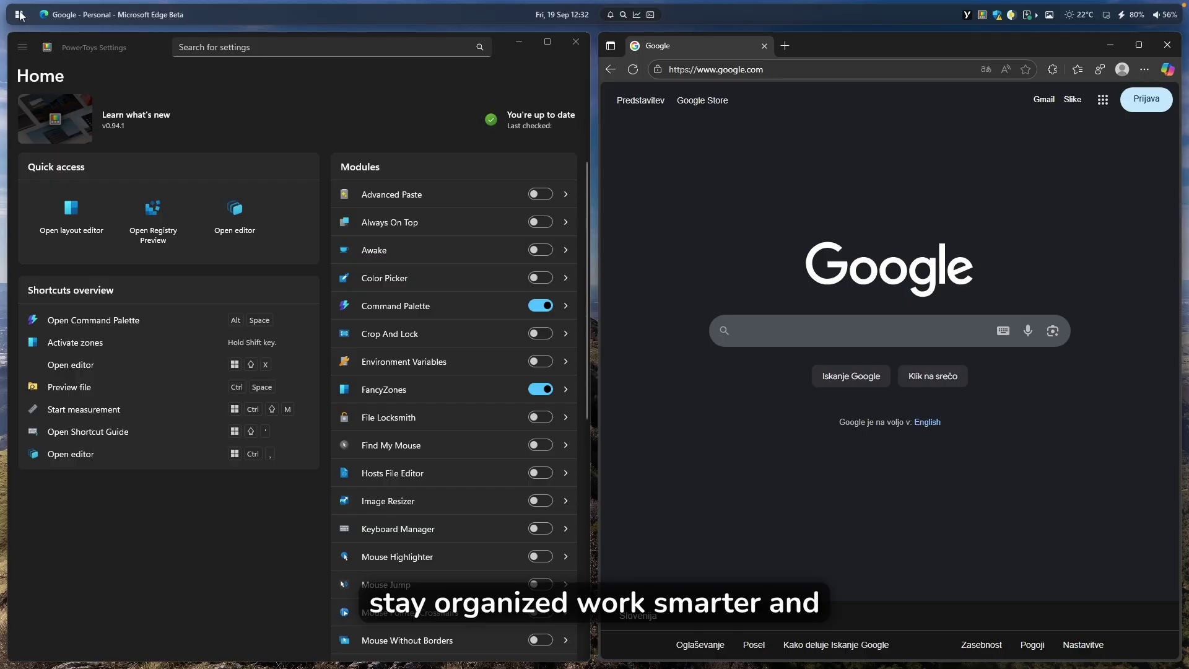
Step: Open and dismiss the power options, then view the Frankfurt Am Main weather forecast
key("super+x")
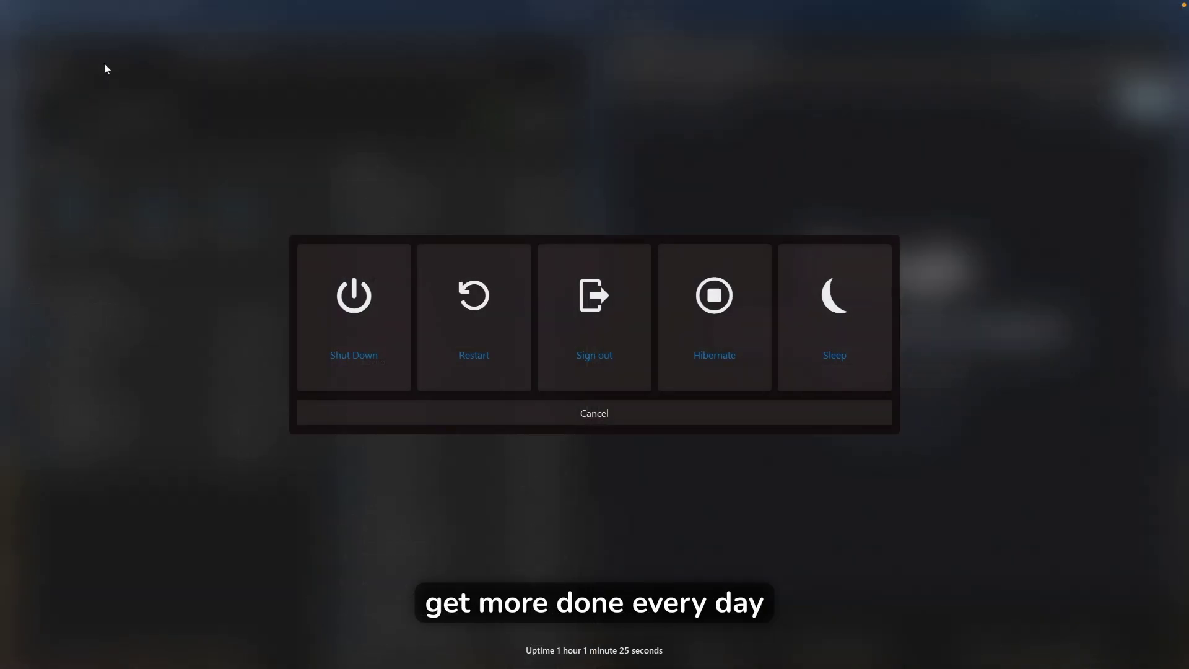
left_click(642, 415)
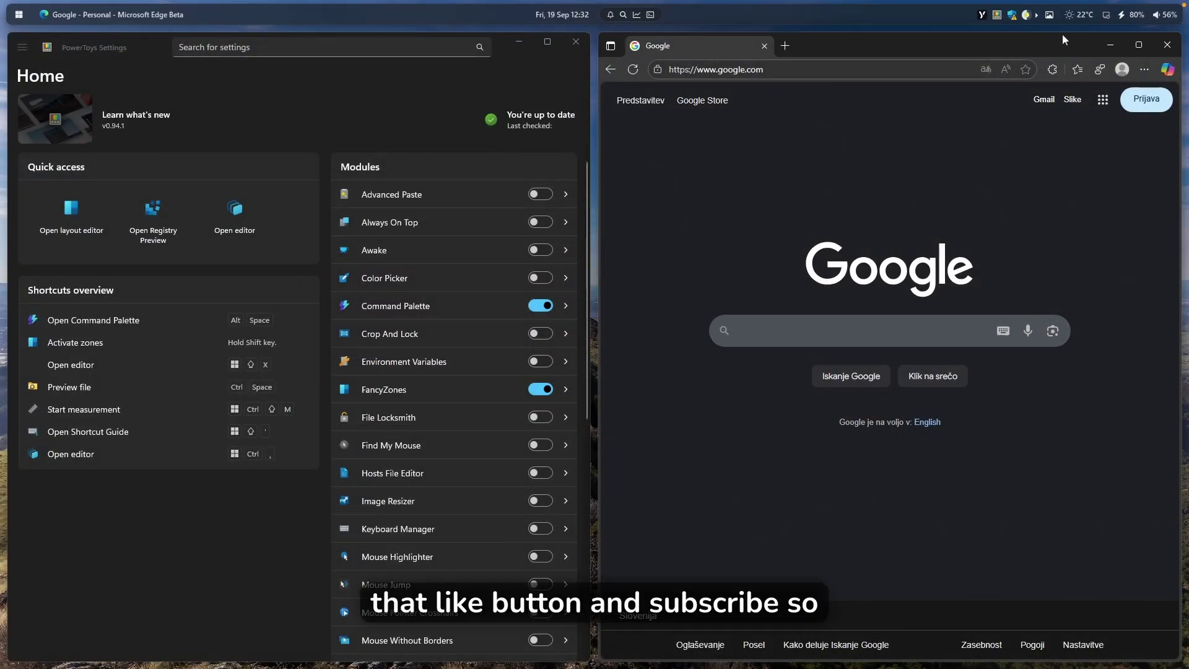
left_click(1069, 18)
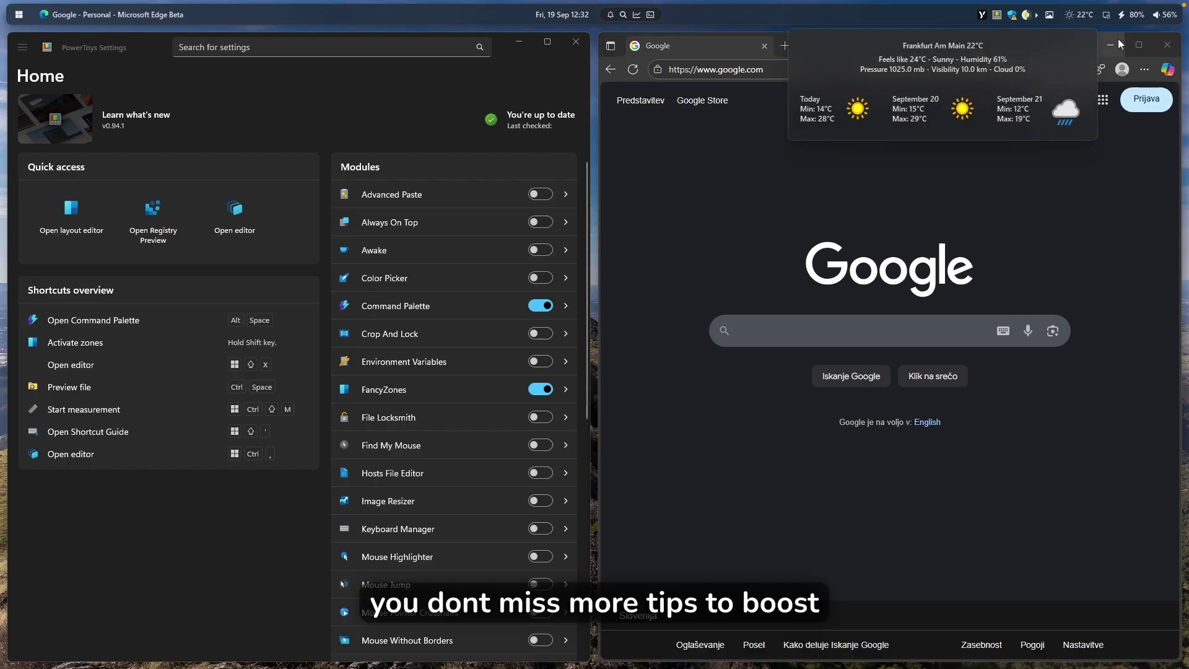
Step: Raise the volume from 56% to 66% and focus PowerToys Settings
left_click(1162, 19)
mouse_move(1127, 41)
left_mouse_down()
mouse_move(1150, 41)
mouse_move(1120, 42)
mouse_move(1136, 43)
left_mouse_up()
left_click(526, 76)
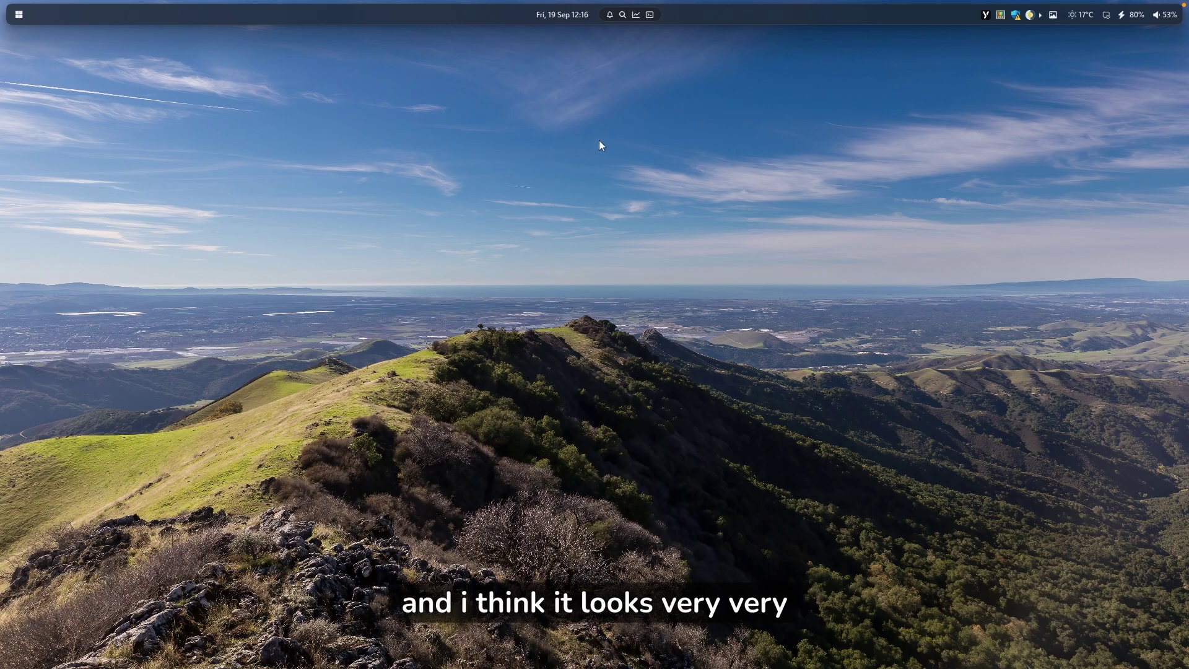
Step: Collapse the extra tray icons on the bar, then open and cancel the power options
left_click(1041, 14)
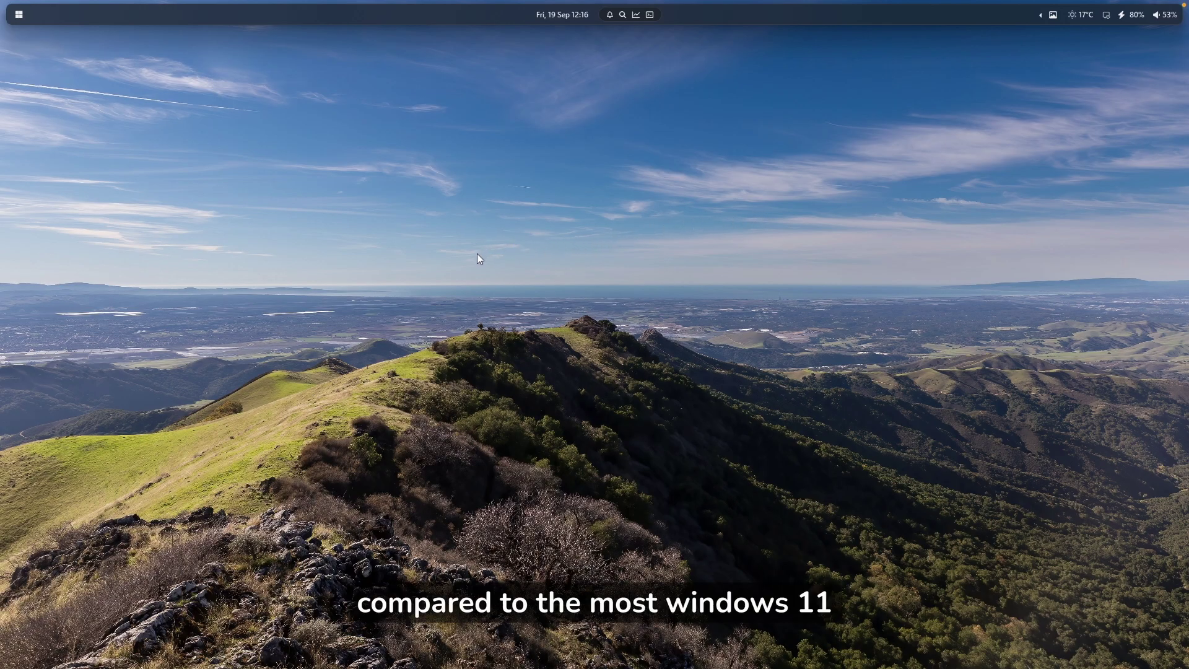
left_click(19, 14)
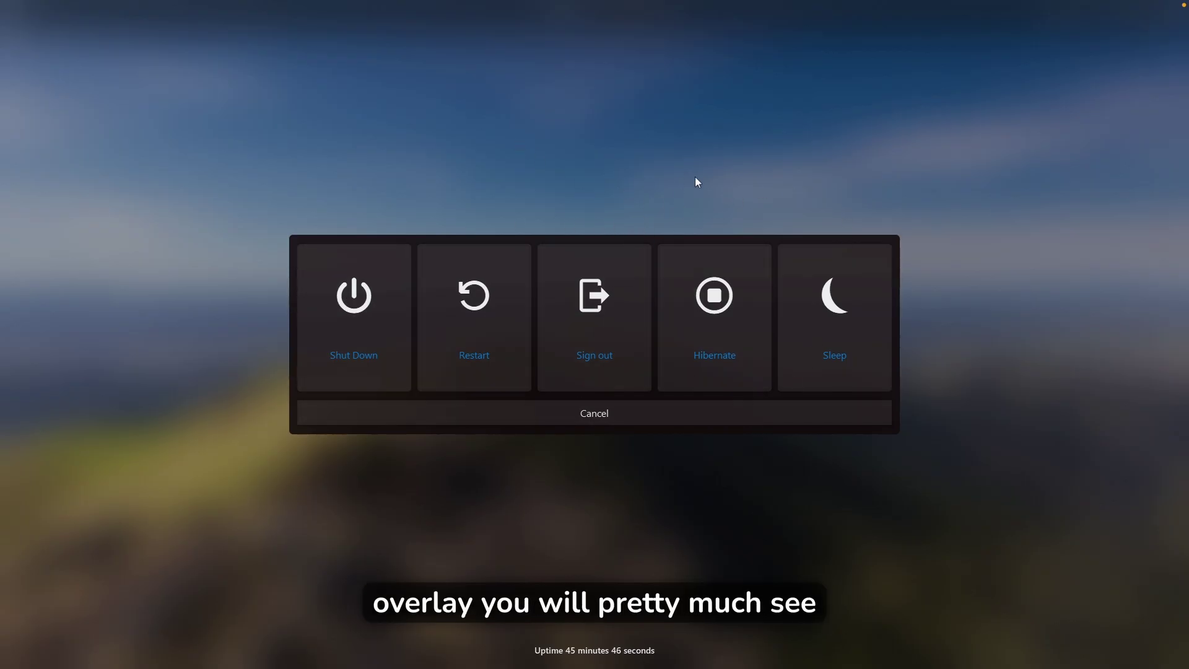
left_click(647, 412)
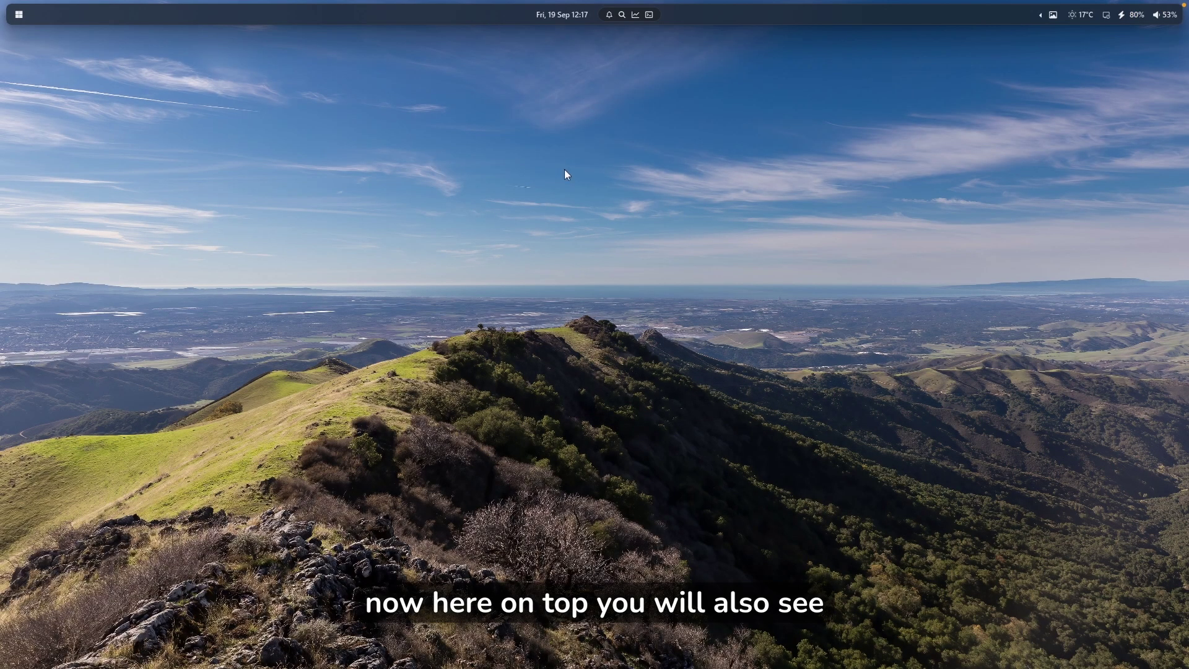
Step: Show the September calendar, notifications panel and search popup, then launch Task Manager
left_click(541, 14)
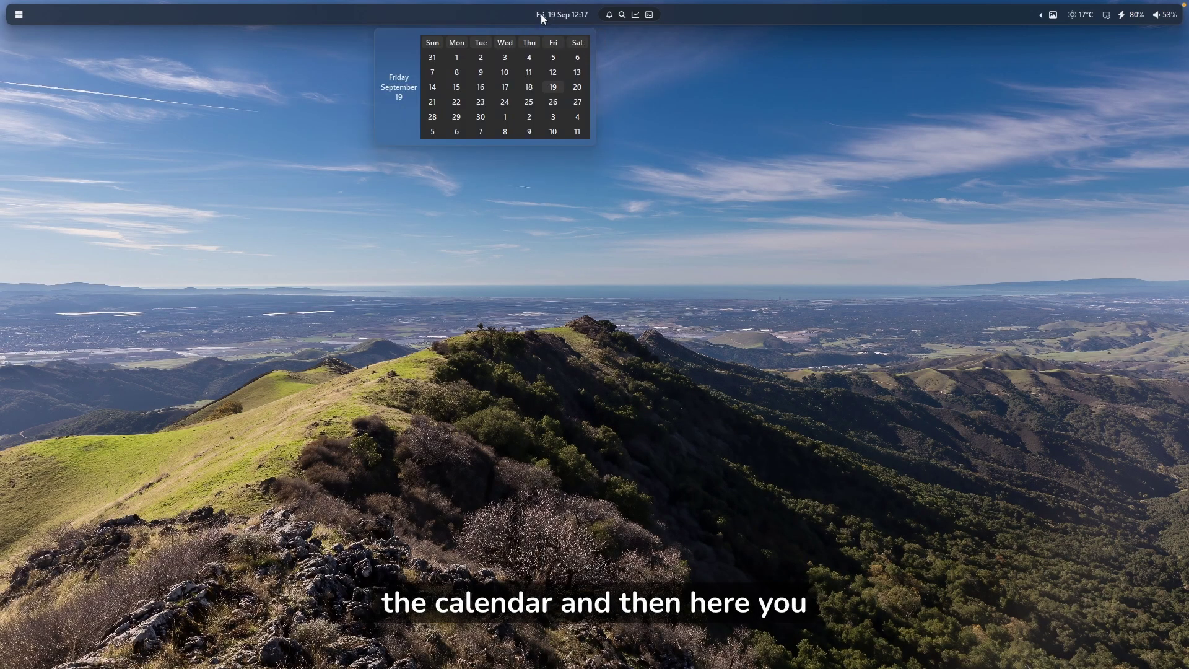
left_click(609, 14)
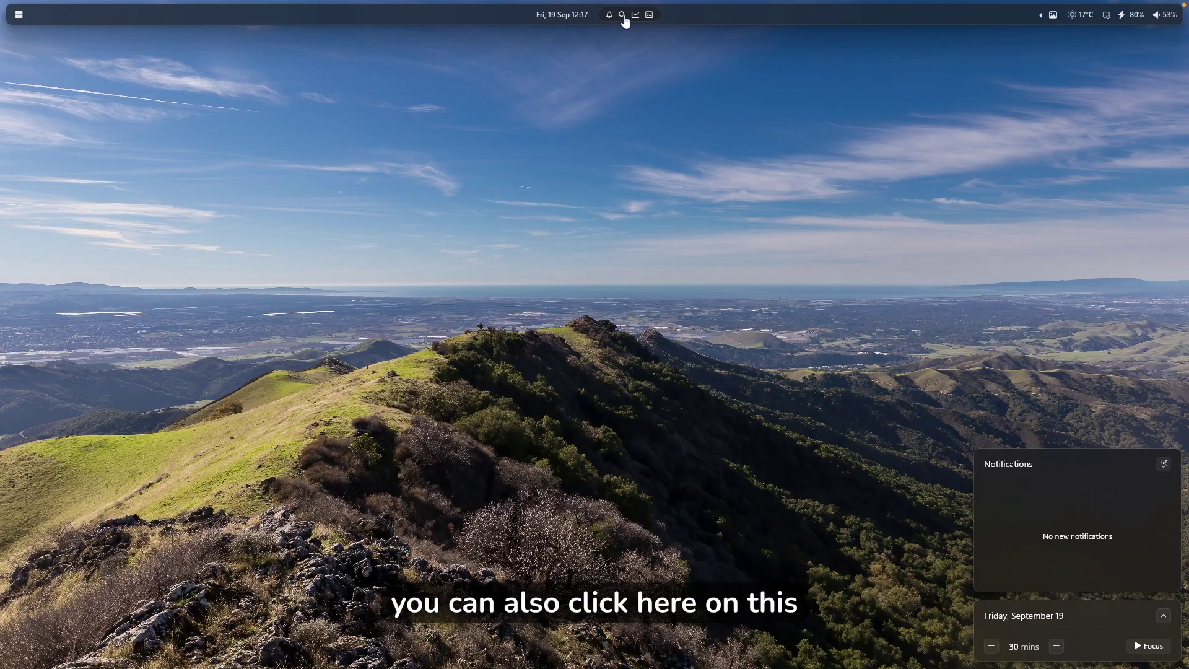
left_click(622, 15)
left_click(638, 35)
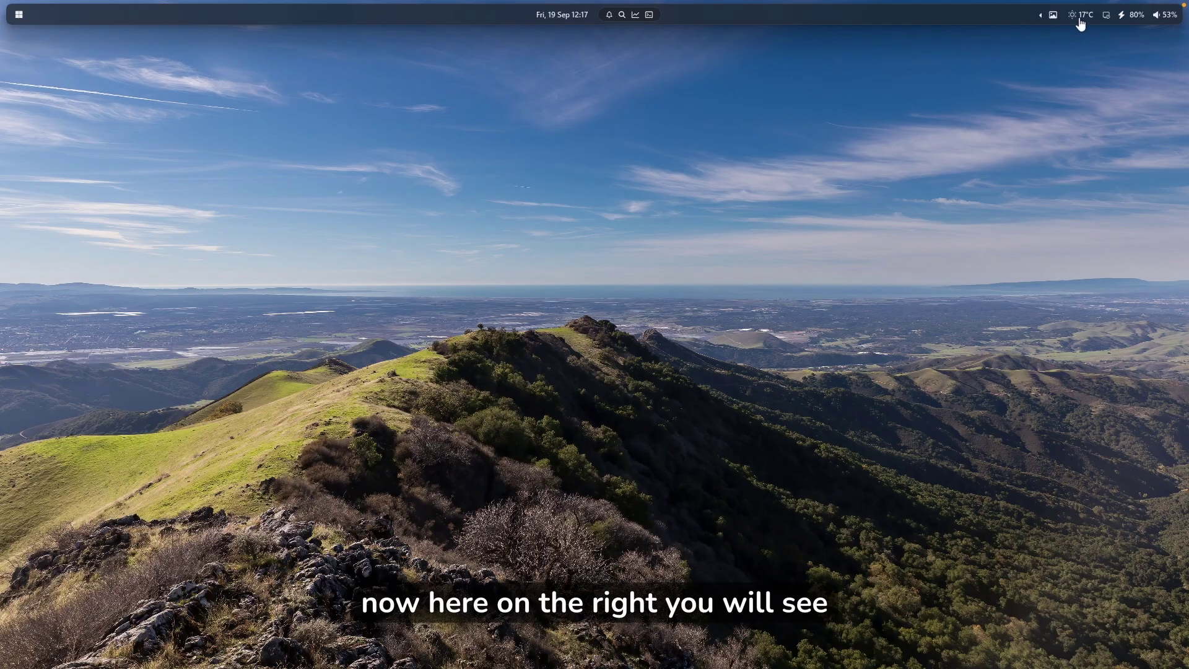
Step: Adjust the volume level with the bar's volume slider
mouse_move(1080, 20)
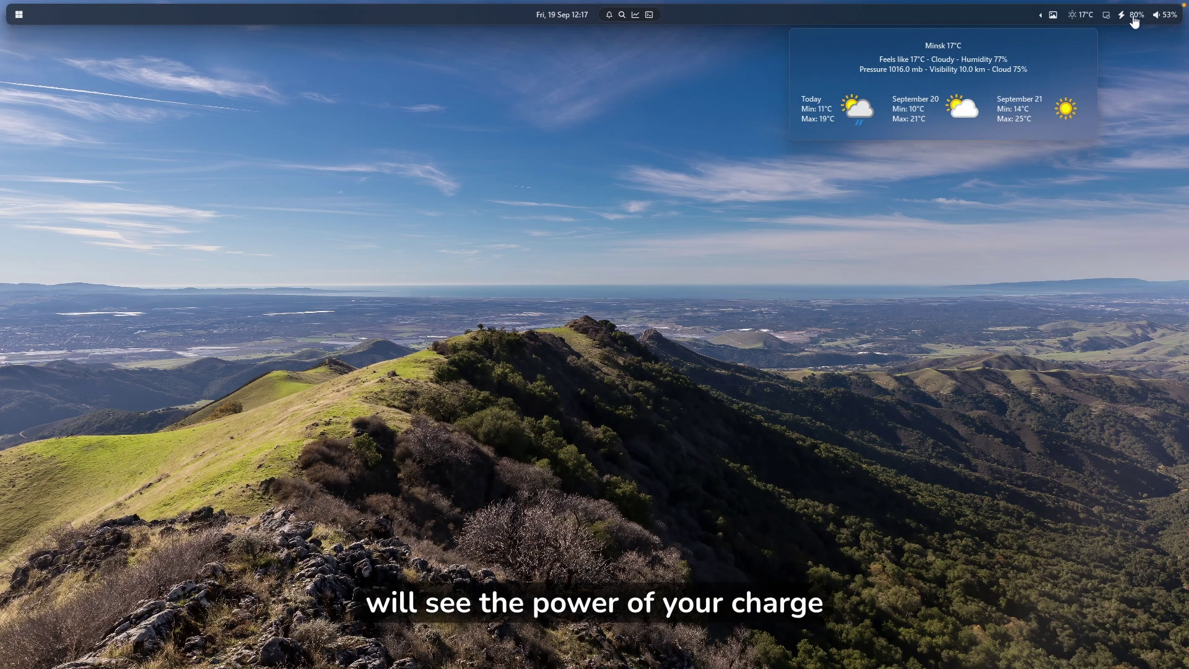
left_click(1169, 19)
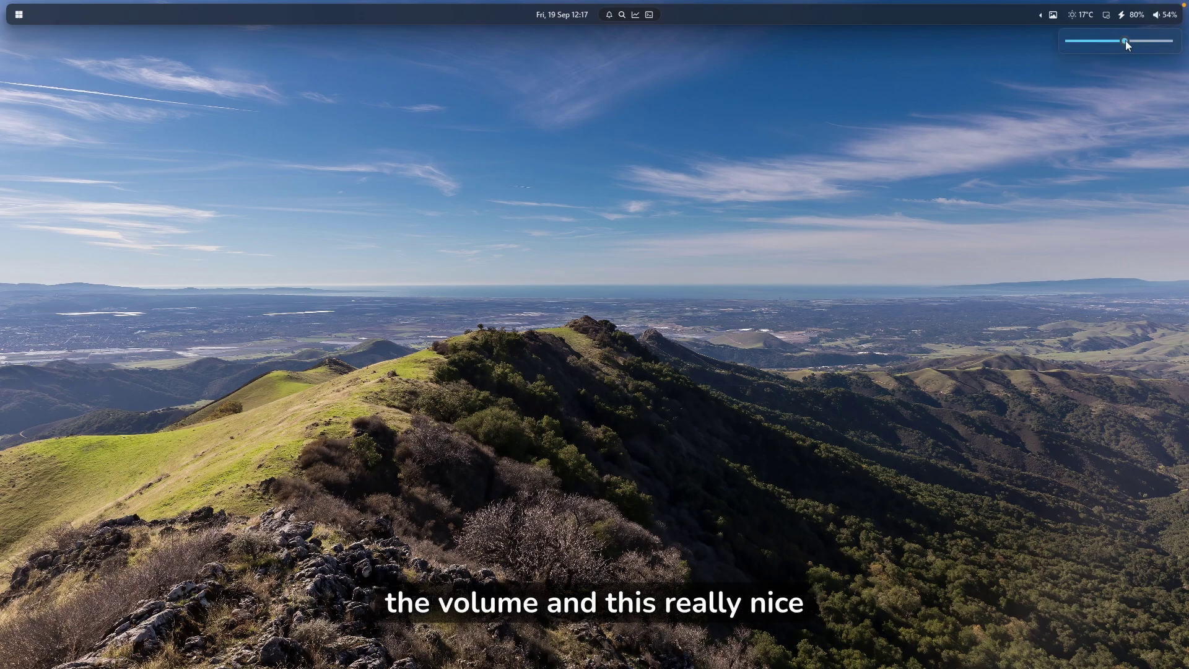
mouse_move(1124, 40)
left_mouse_down()
mouse_move(1097, 41)
mouse_move(1124, 53)
left_mouse_up()
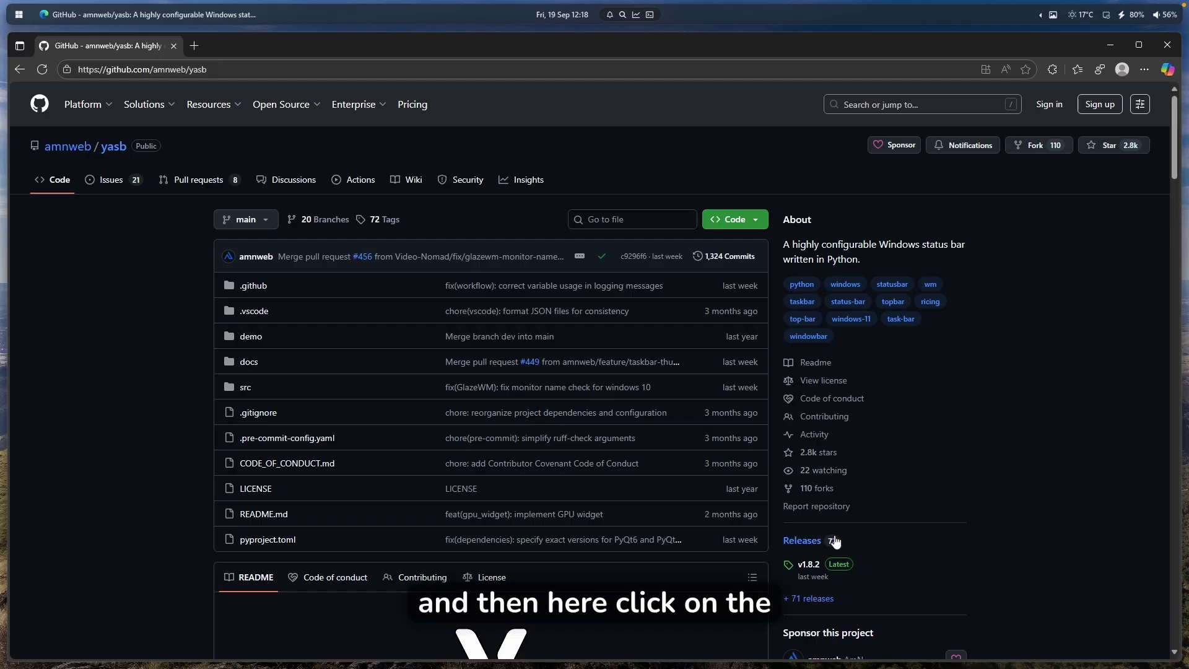
Step: Open the yasb releases page, scroll to the v1.8.2 assets, and minimize Edge
left_click(802, 540)
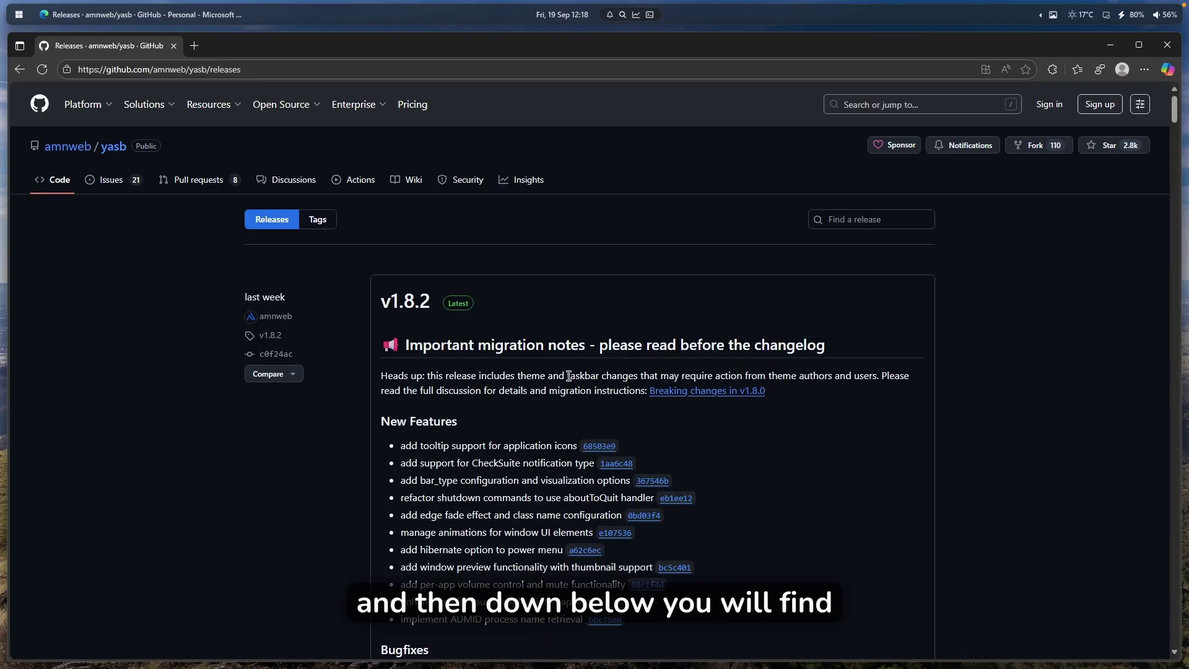
scroll(570, 380, "down", 2)
scroll(569, 378, "down", 10)
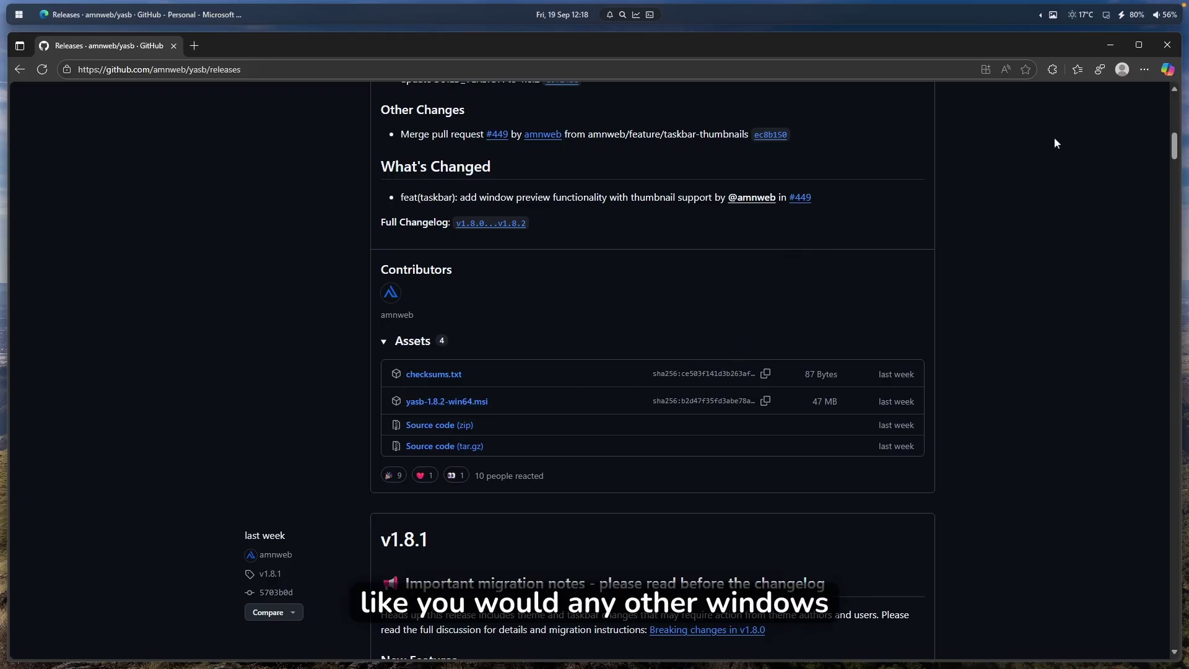
left_click(1109, 38)
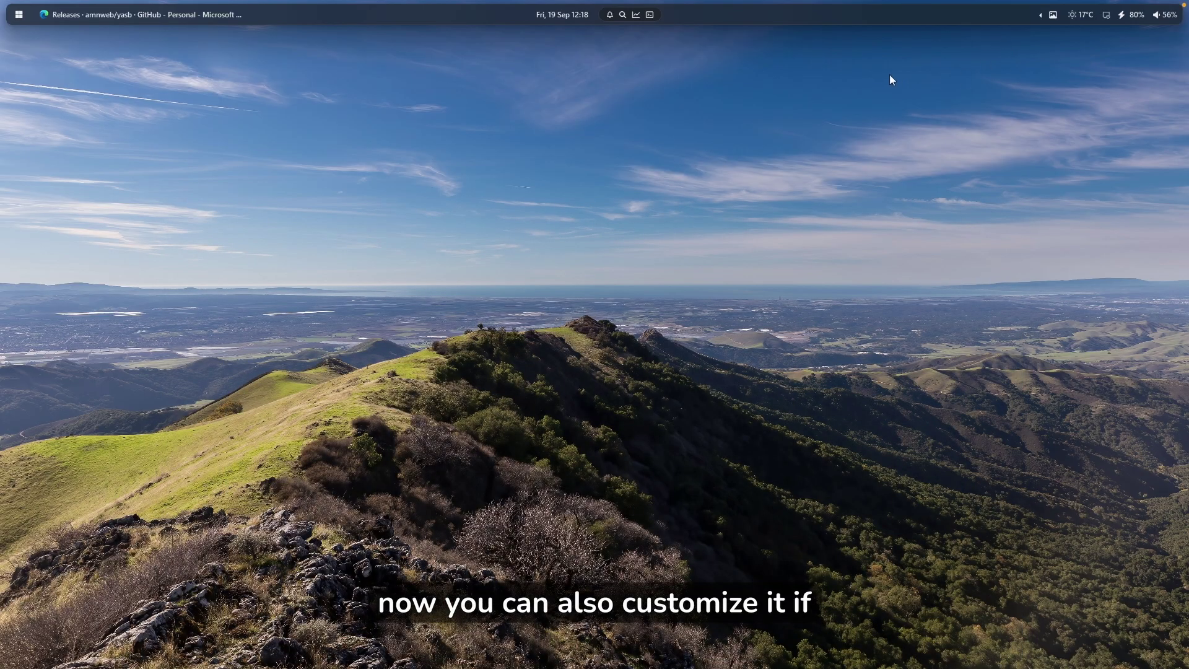
Step: Choose Get Themes from the YASB tray icon's menu in the expanded tray
left_click(1040, 14)
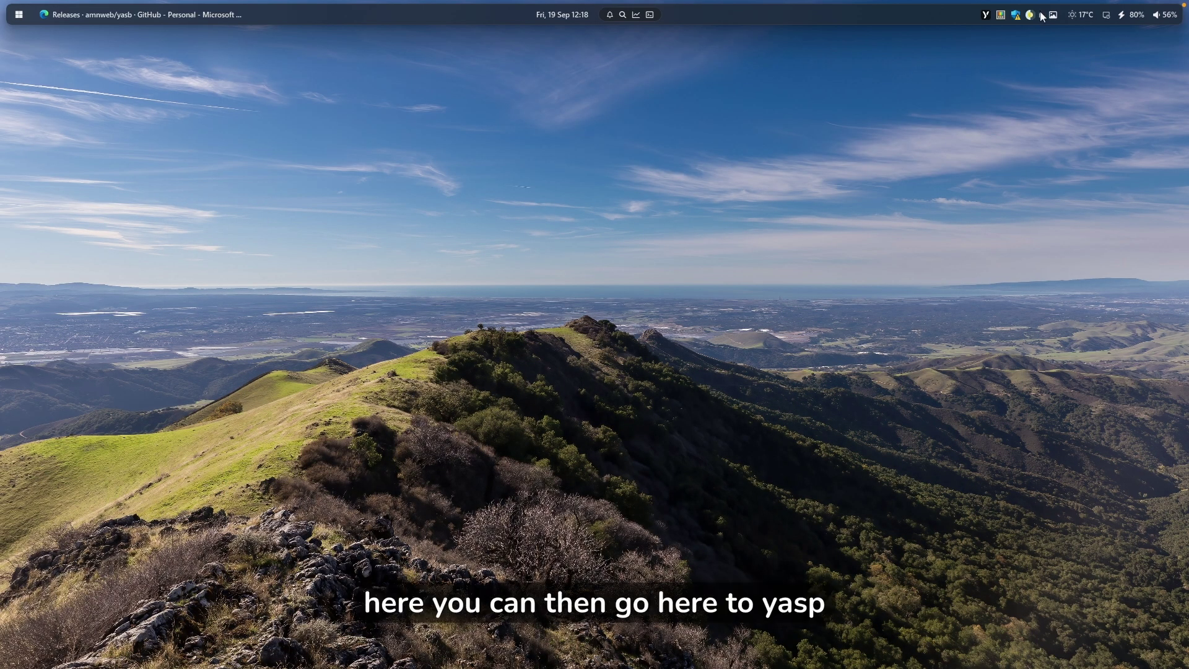
right_click(985, 15)
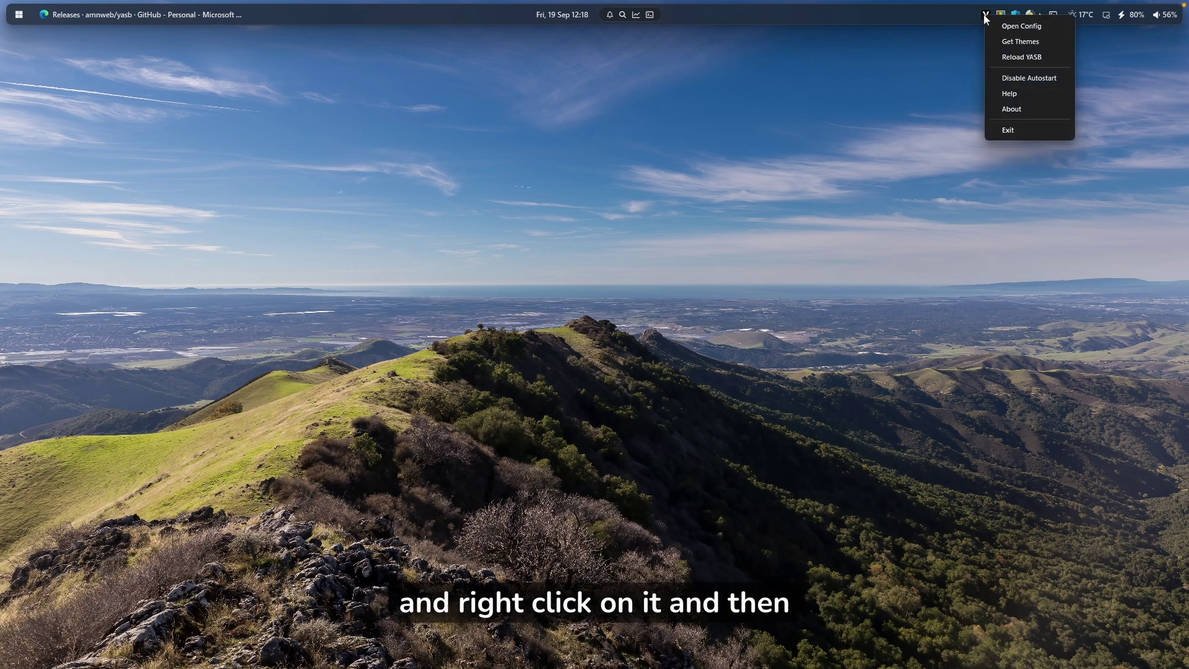
left_click(1044, 43)
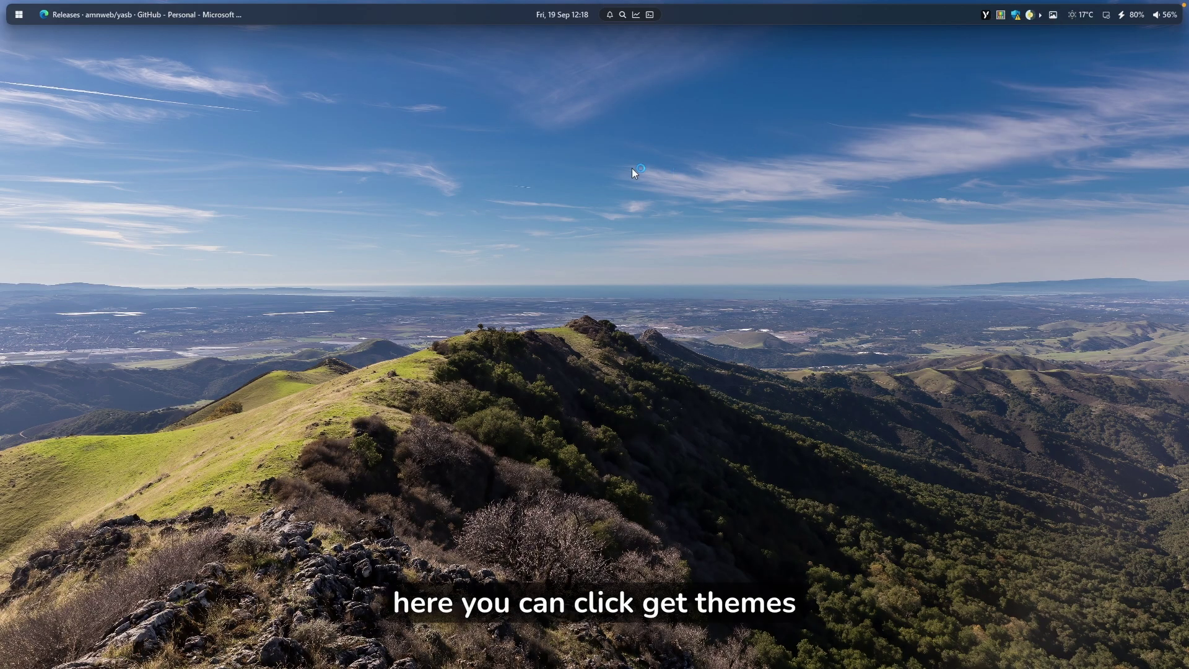
Step: Browse themes like Fluent Design and HexDock in the gallery, then close it
scroll(557, 282, "down", 20)
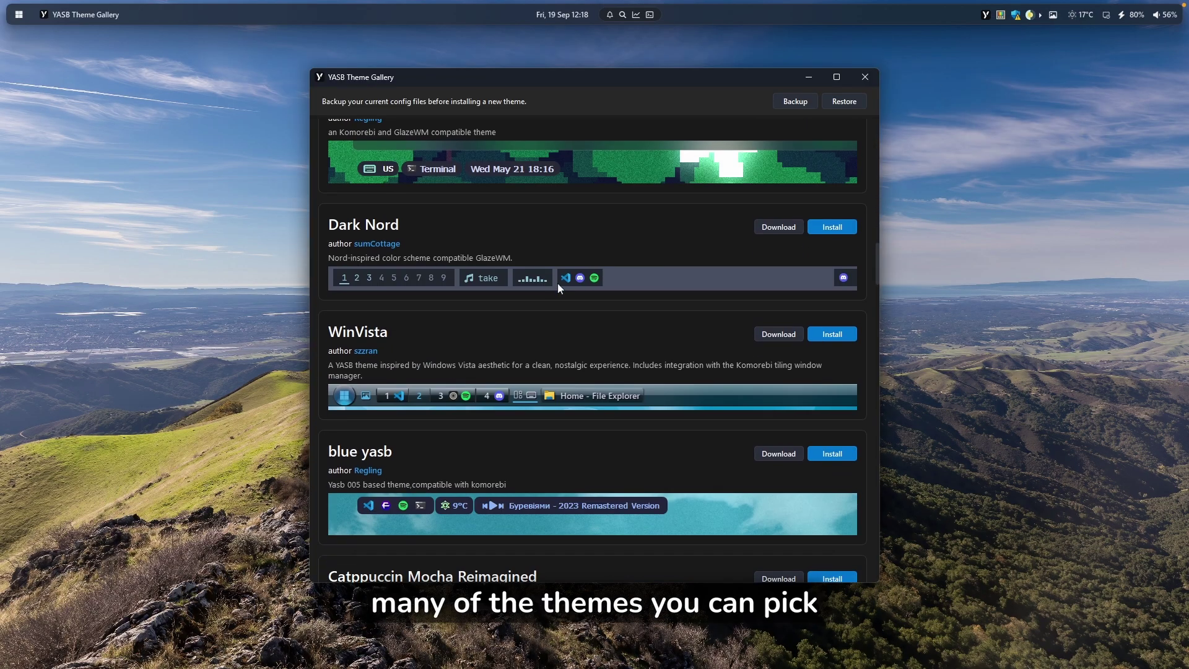
scroll(558, 283, "up", 4)
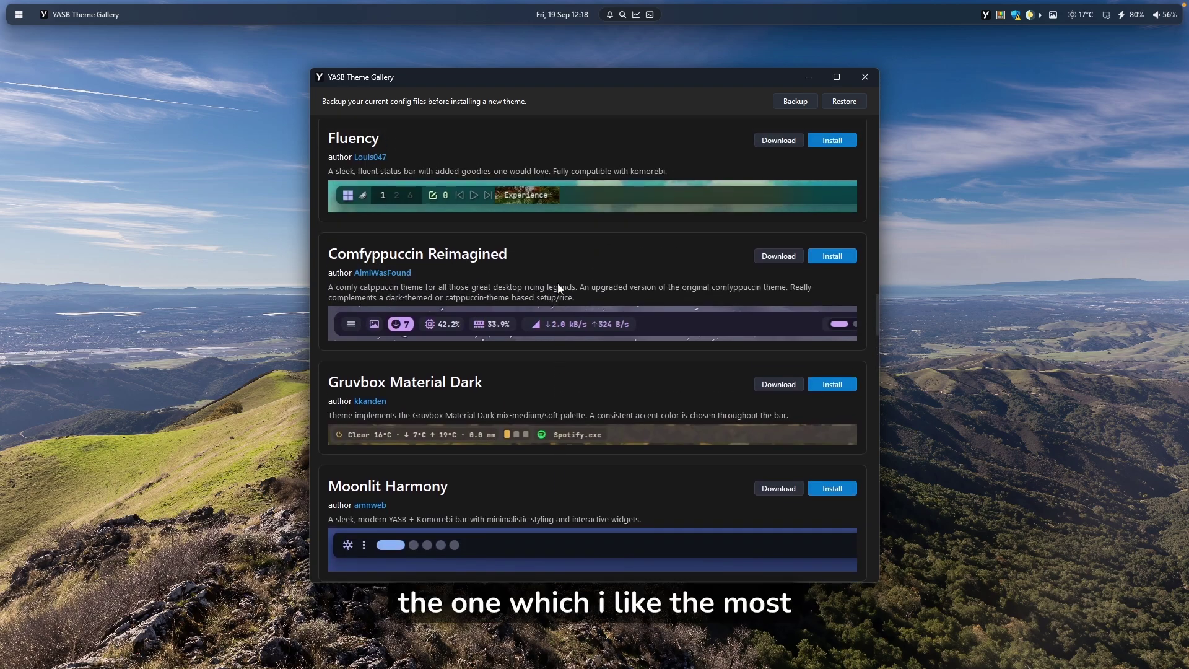
scroll(557, 282, "down", 5)
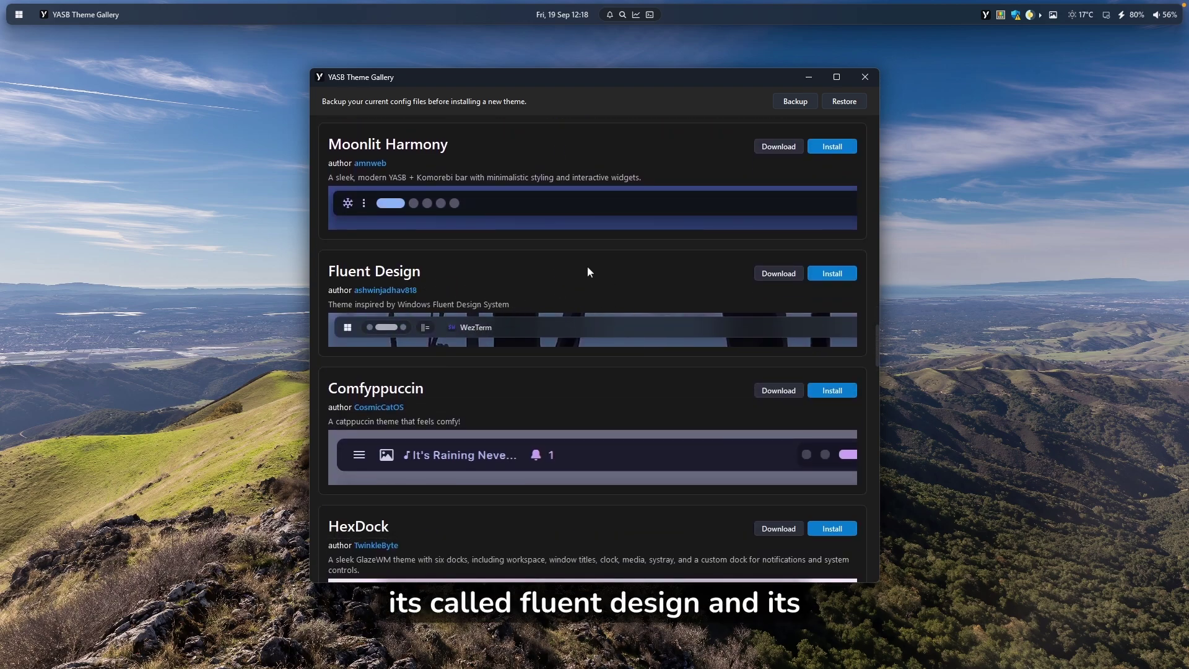
scroll(601, 261, "down", 4)
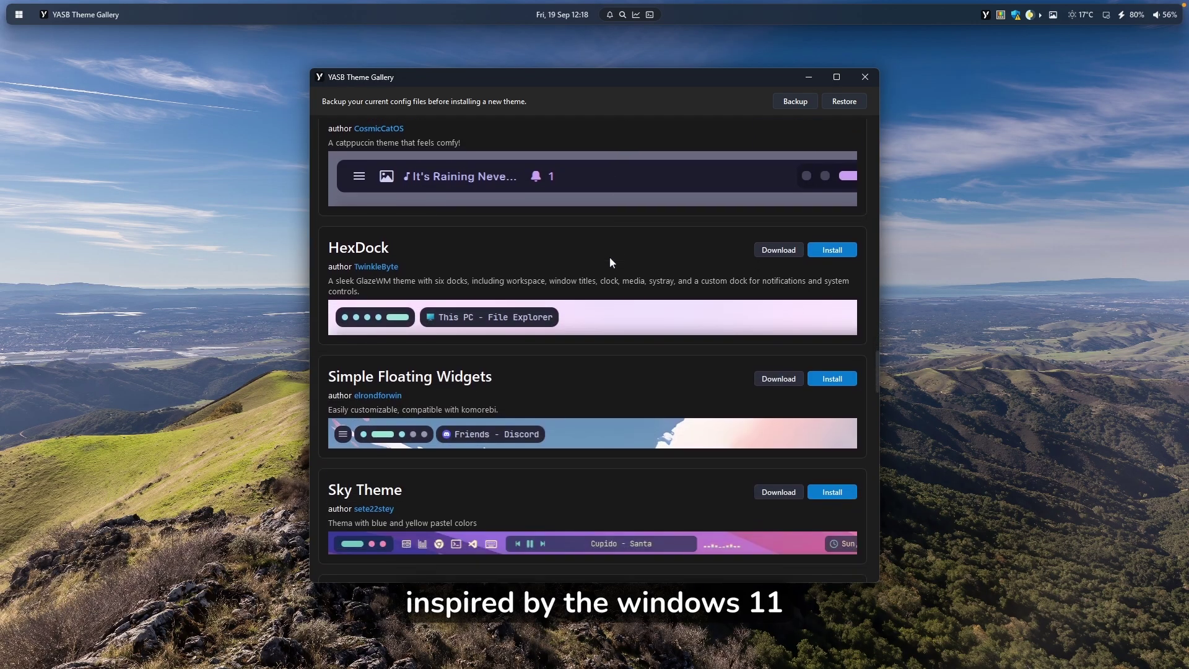
scroll(610, 257, "down", 15)
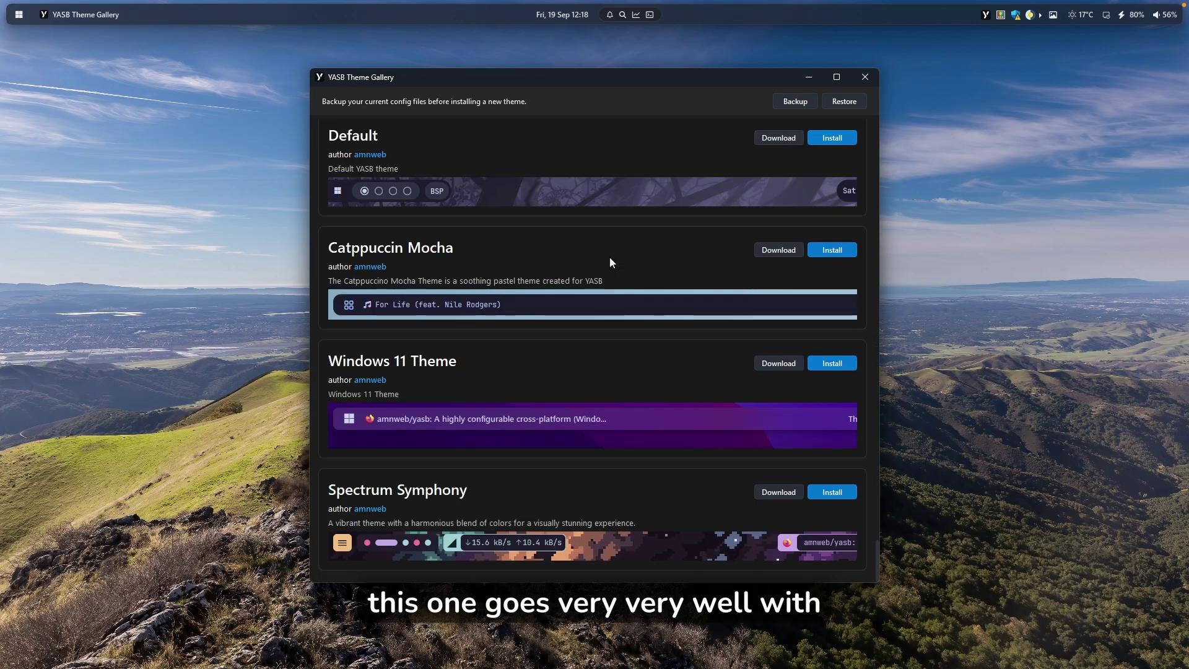
scroll(610, 256, "up", 18)
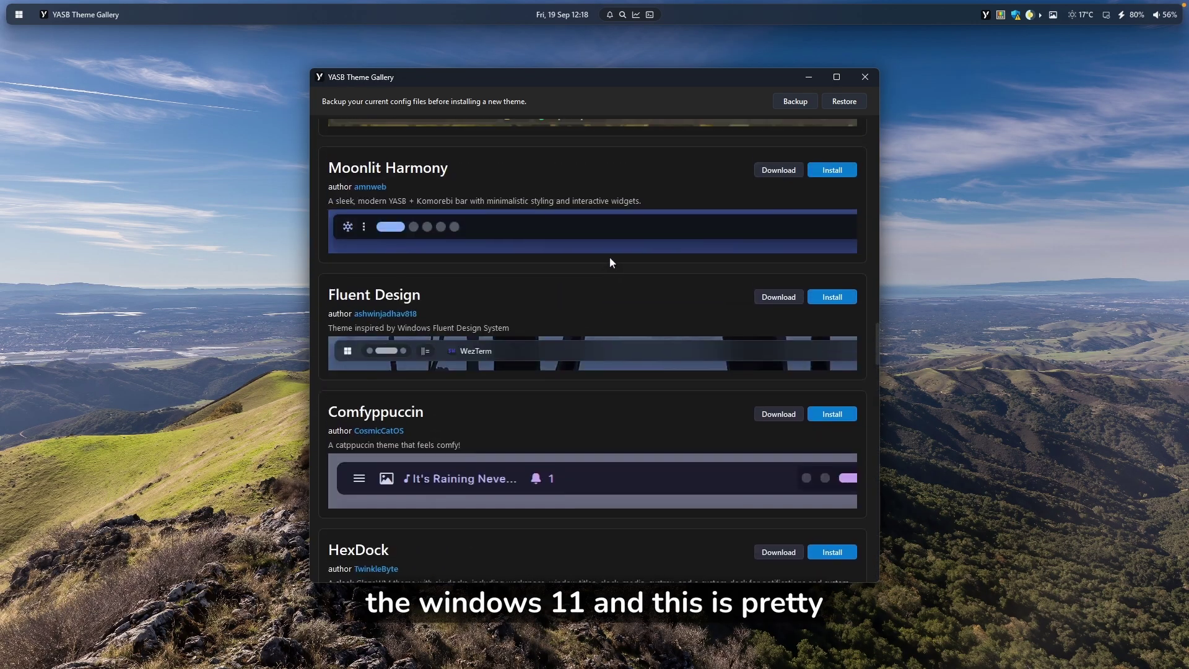
scroll(609, 256, "up", 3)
left_click(864, 77)
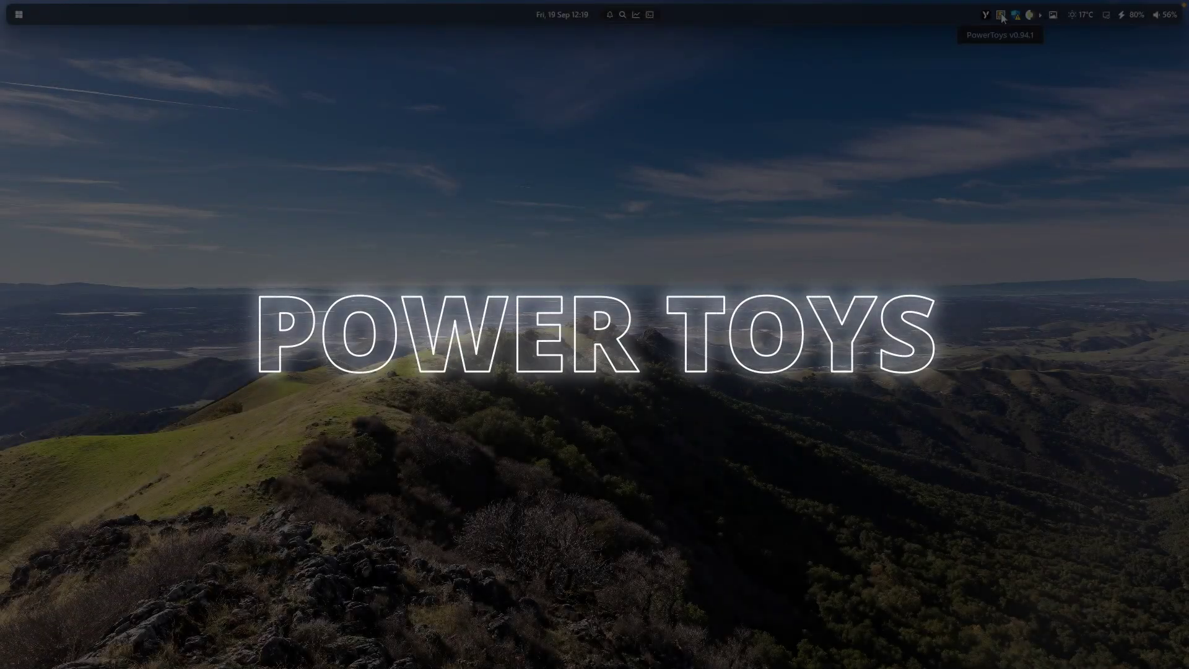
left_click(1001, 15)
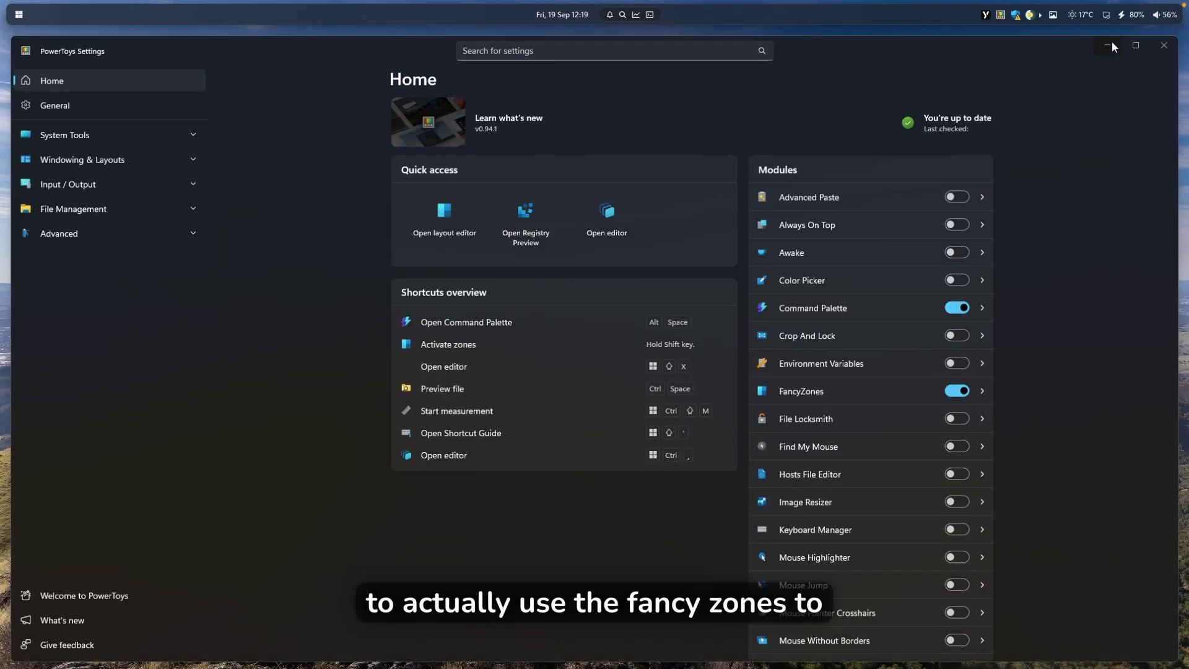
left_click(1112, 41)
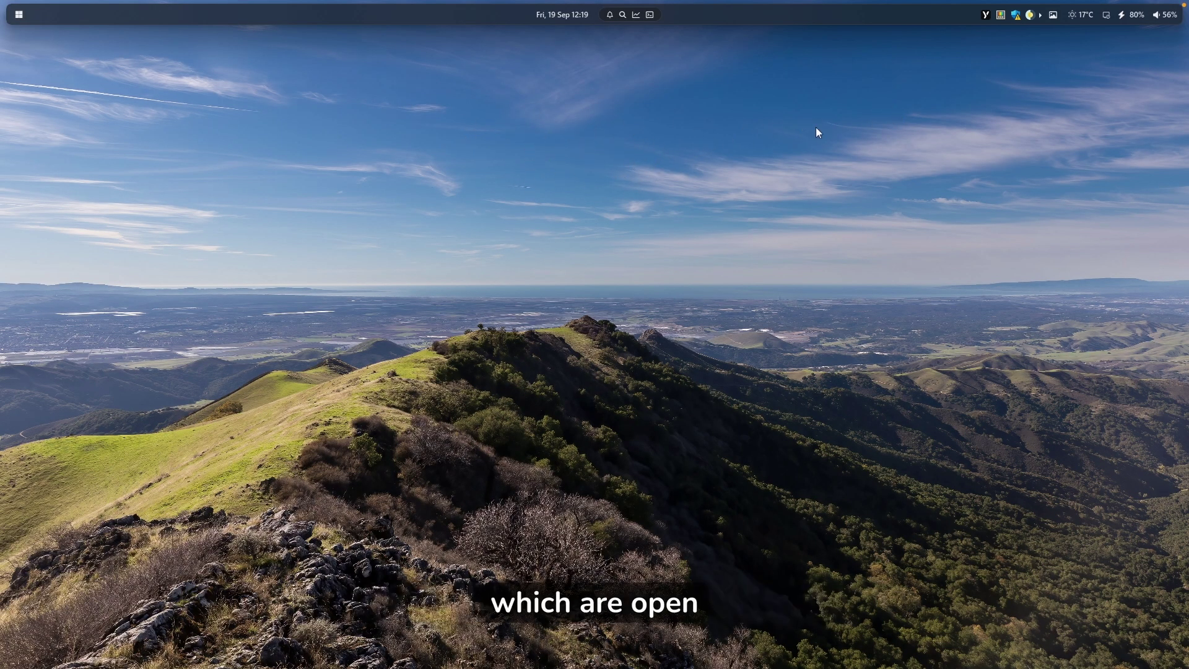
key("alt+Tab")
left_click_drag(462, 115, 625, 85)
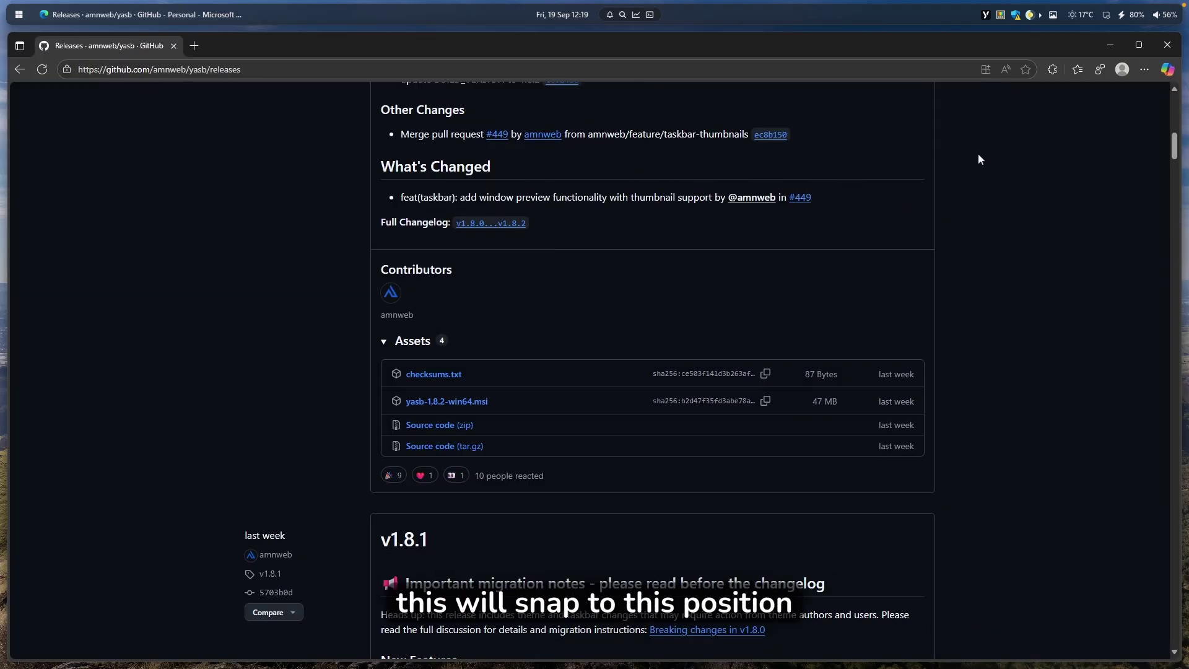
left_click(1110, 42)
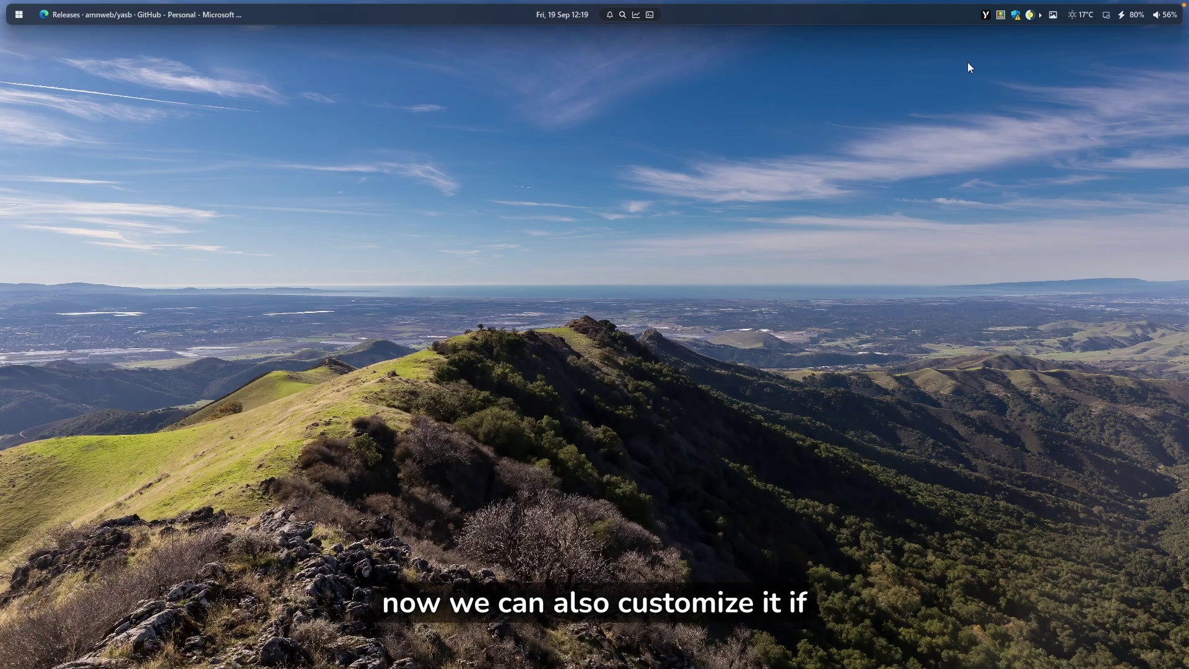
Step: Open PowerToys Settings from the tray and go to the FancyZones page
left_click(1000, 15)
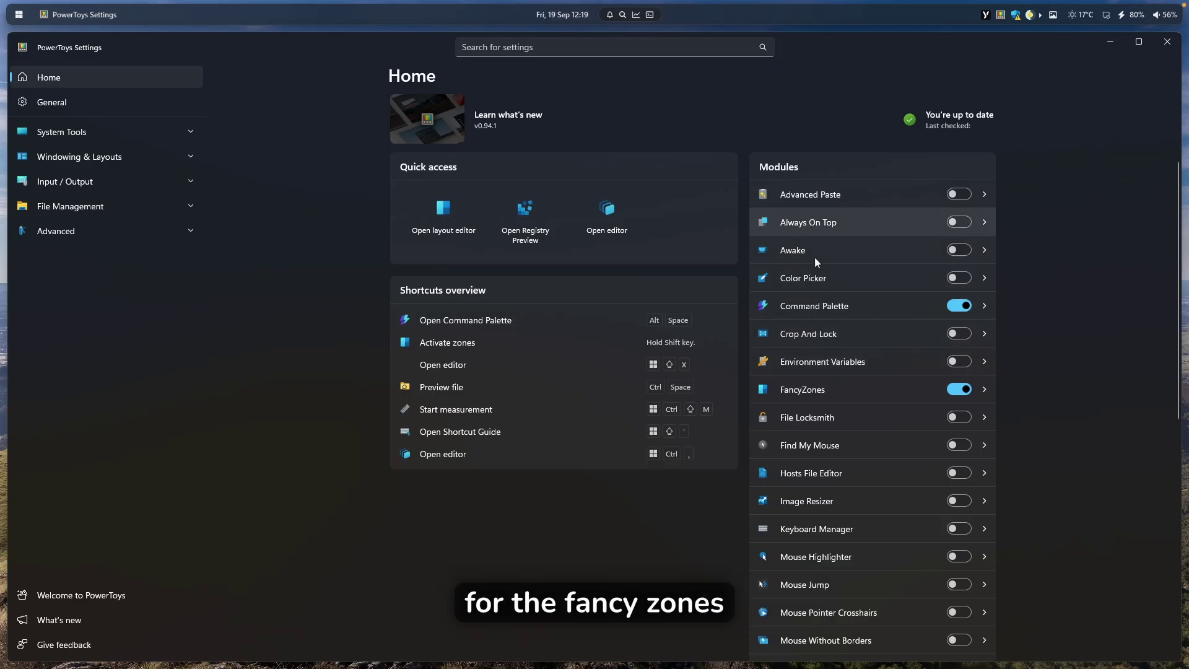
scroll(817, 310, "down", 1)
left_click(820, 343)
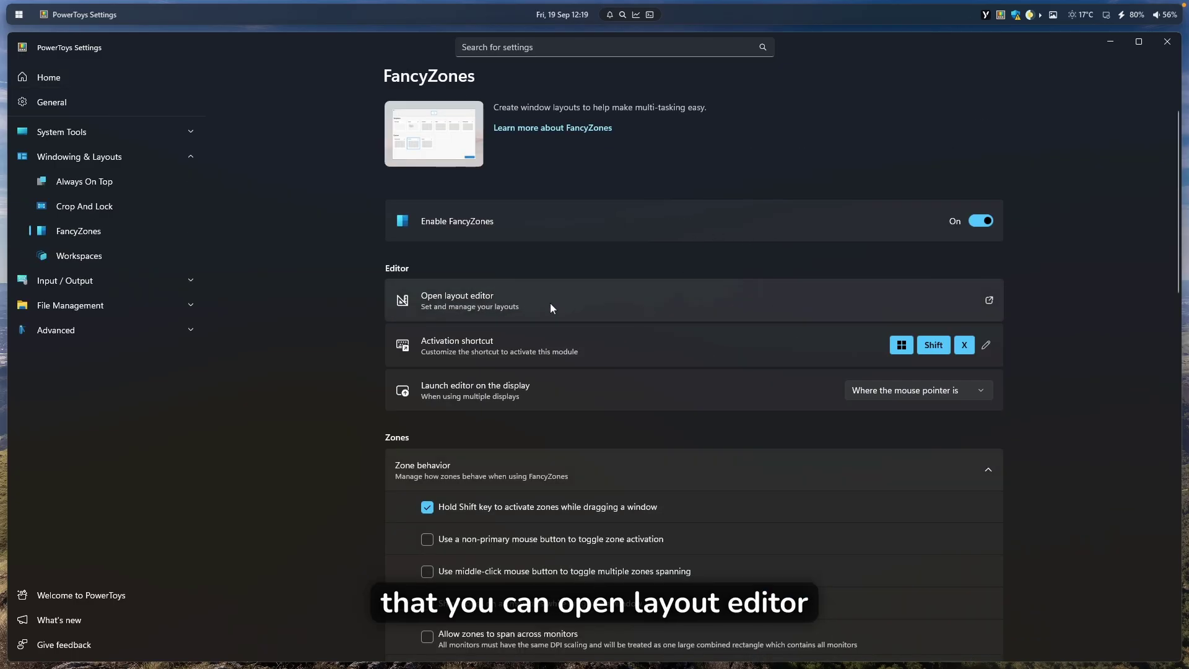
Step: In the layout editor, apply the Columns template and close the editor
left_click(589, 306)
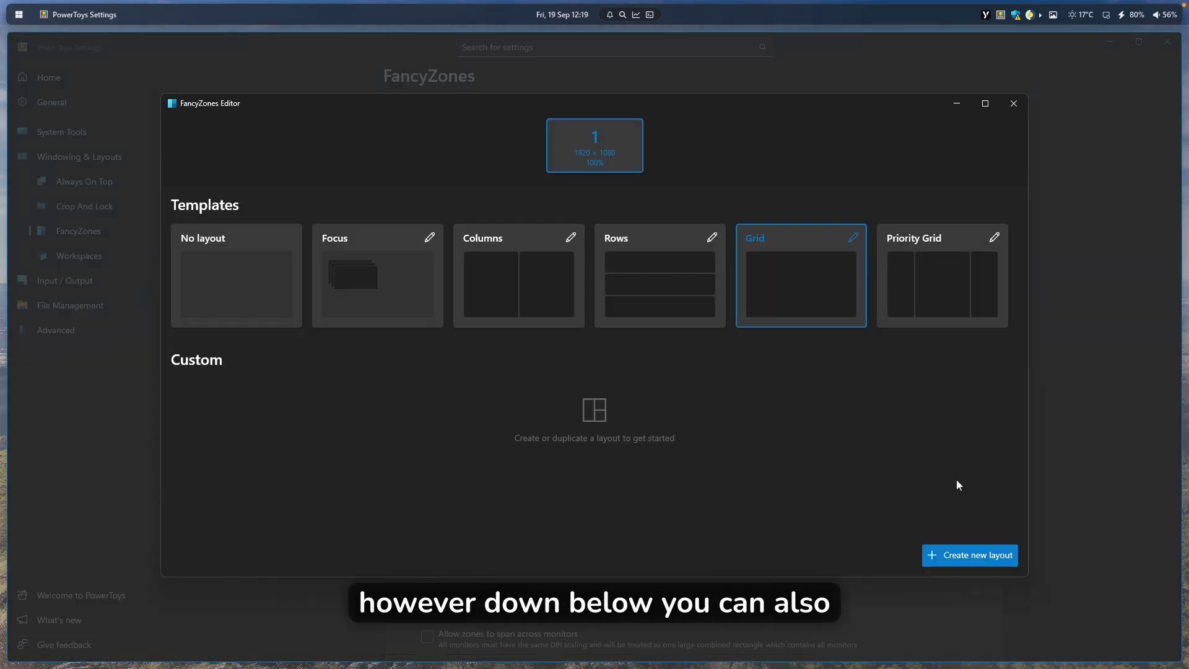
left_click(974, 549)
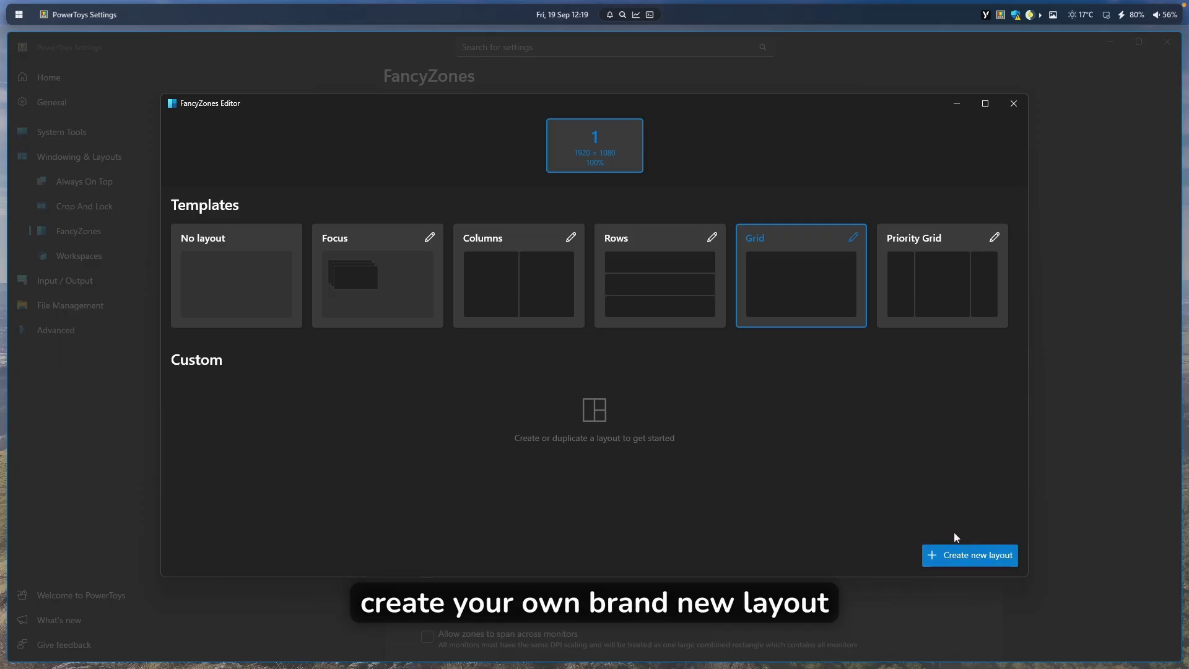
left_click(504, 237)
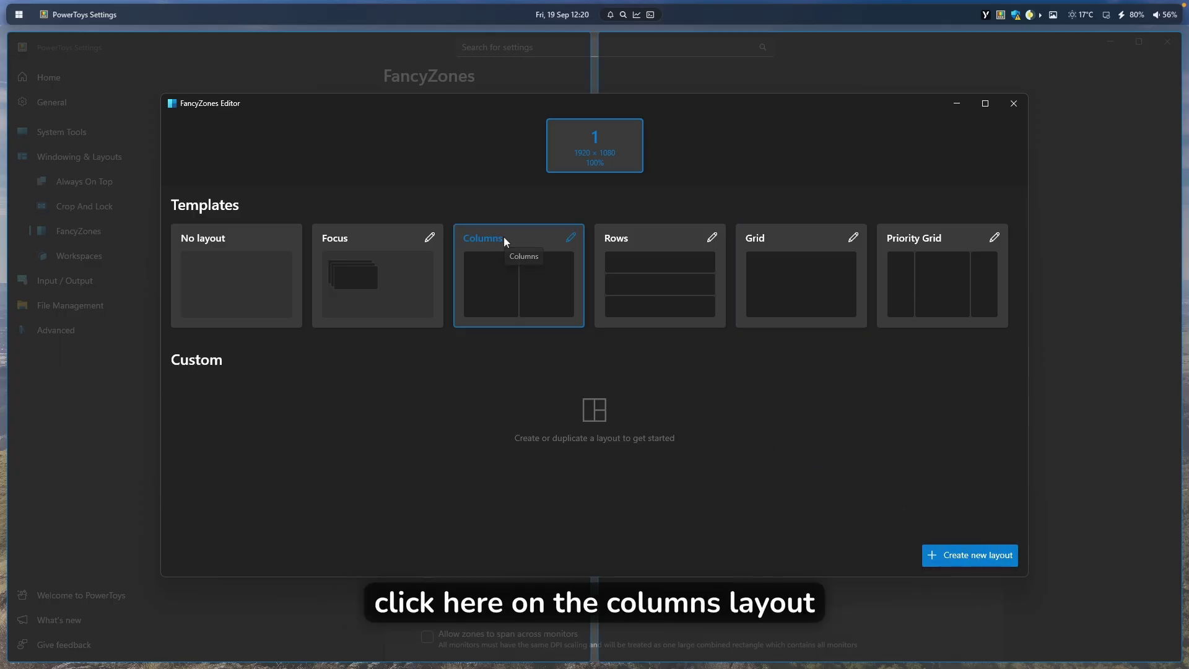
left_click(1013, 103)
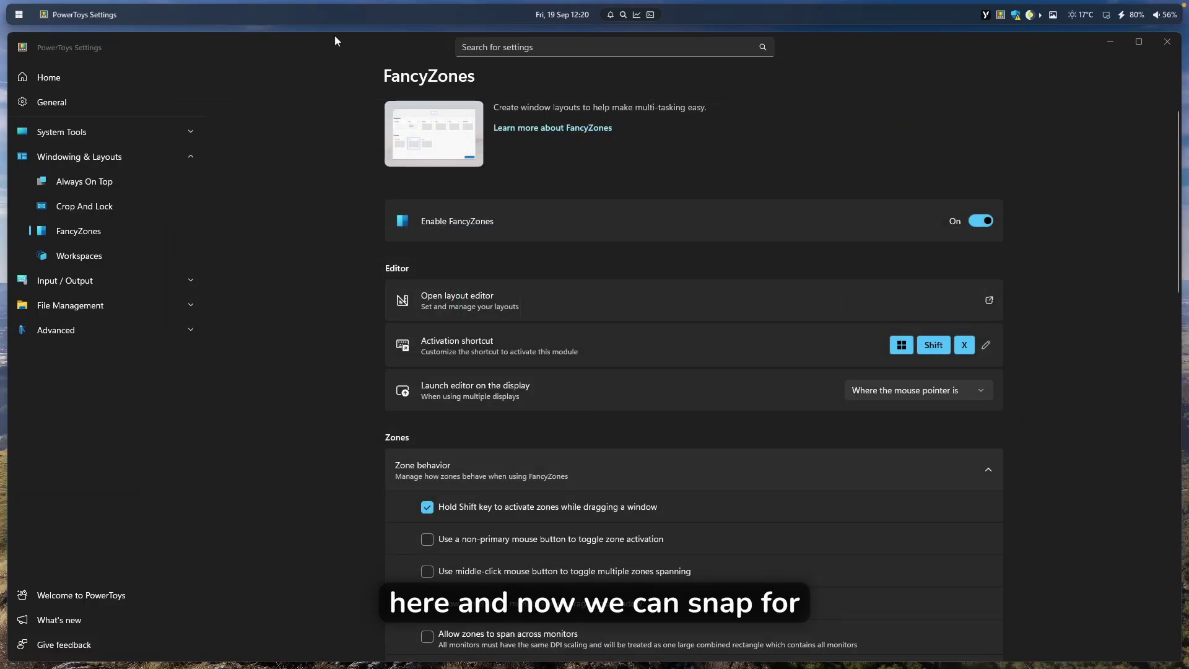
Step: Snap PowerToys Settings into the left column and Edge's releases page into the right
left_click_drag(358, 42, 297, 87)
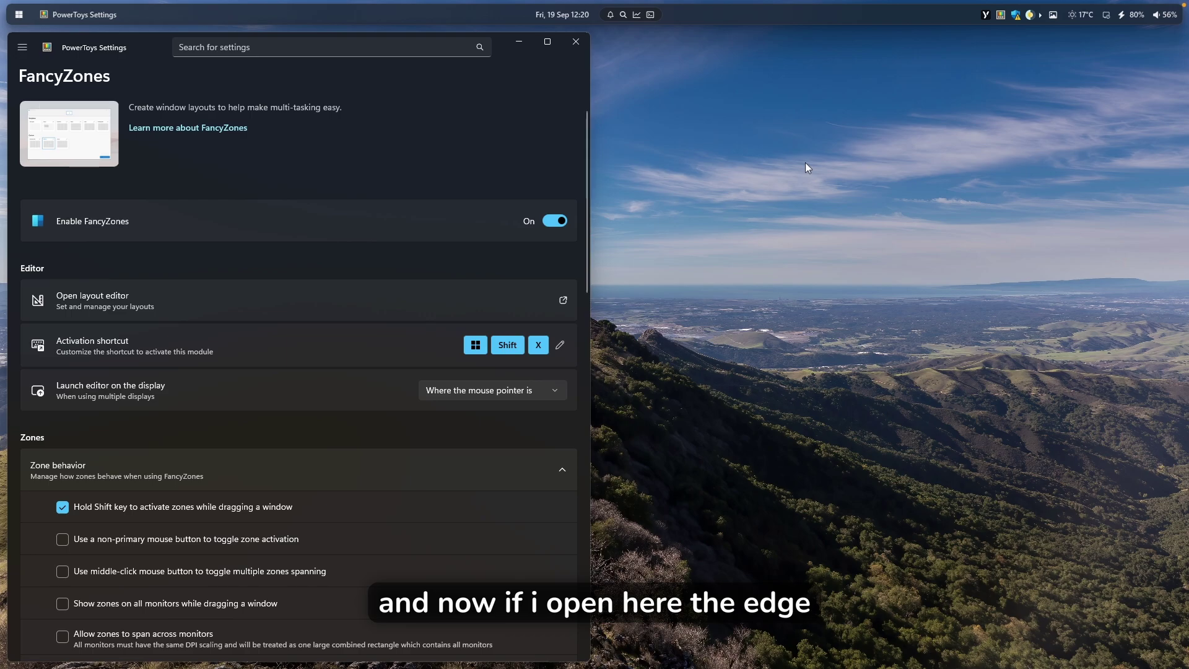
key("alt+Tab")
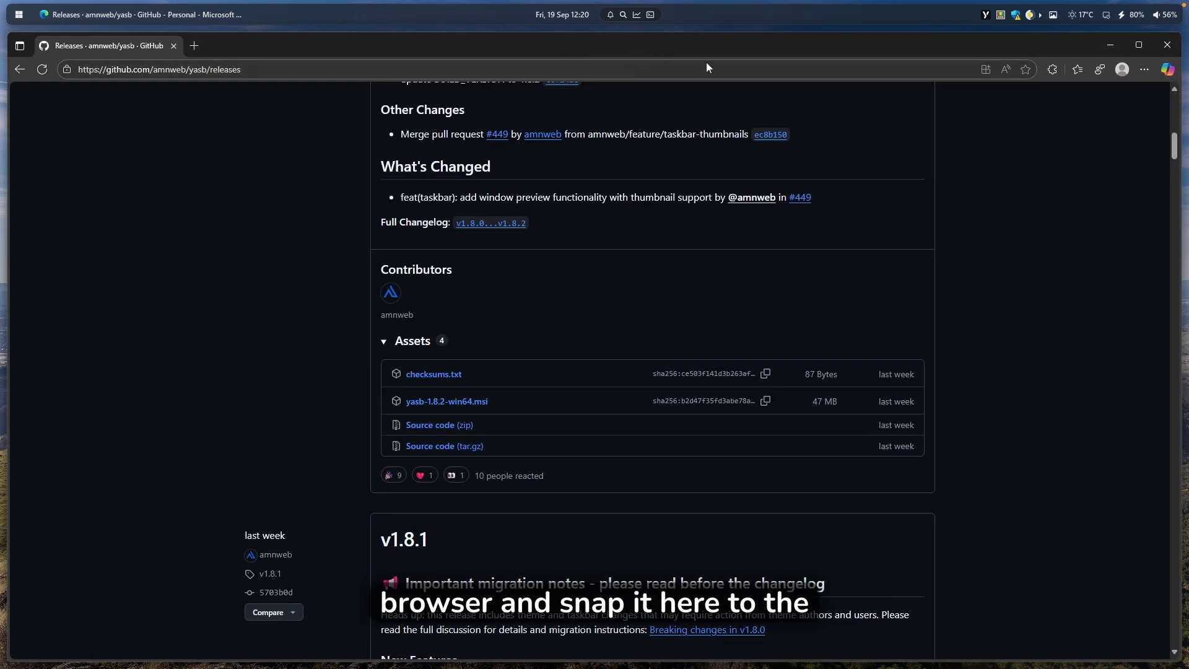
left_click_drag(706, 60, 869, 109)
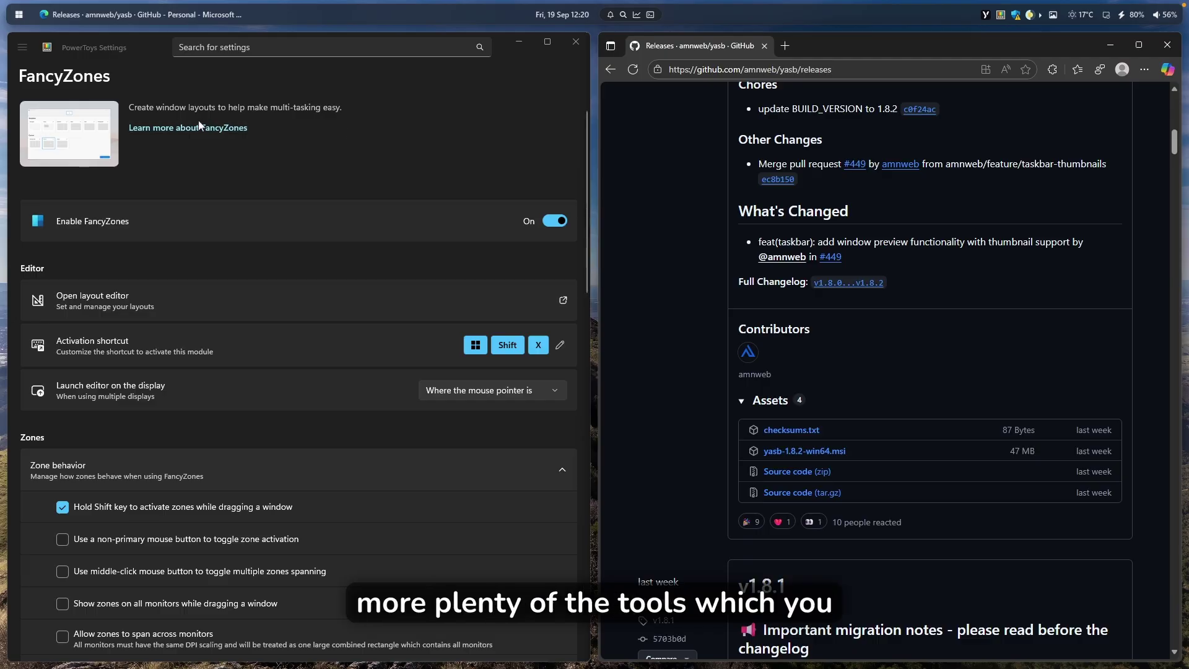
Step: Go to the PowerToys Home page, then minimize PowerToys Settings
left_click(21, 48)
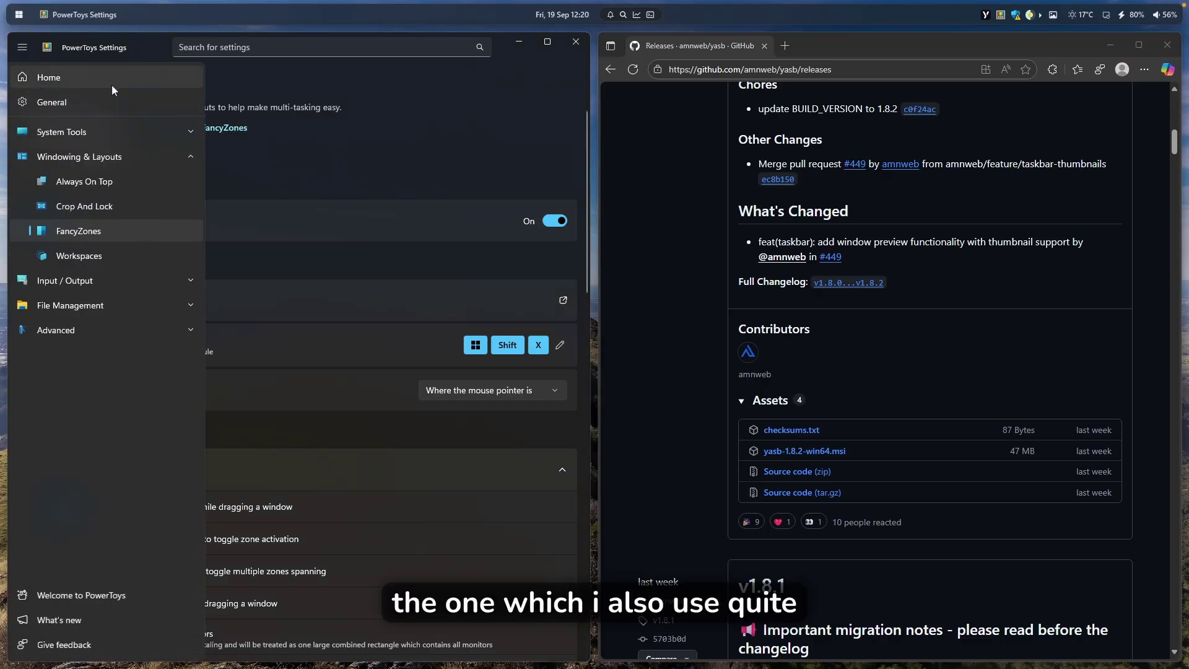
left_click(39, 77)
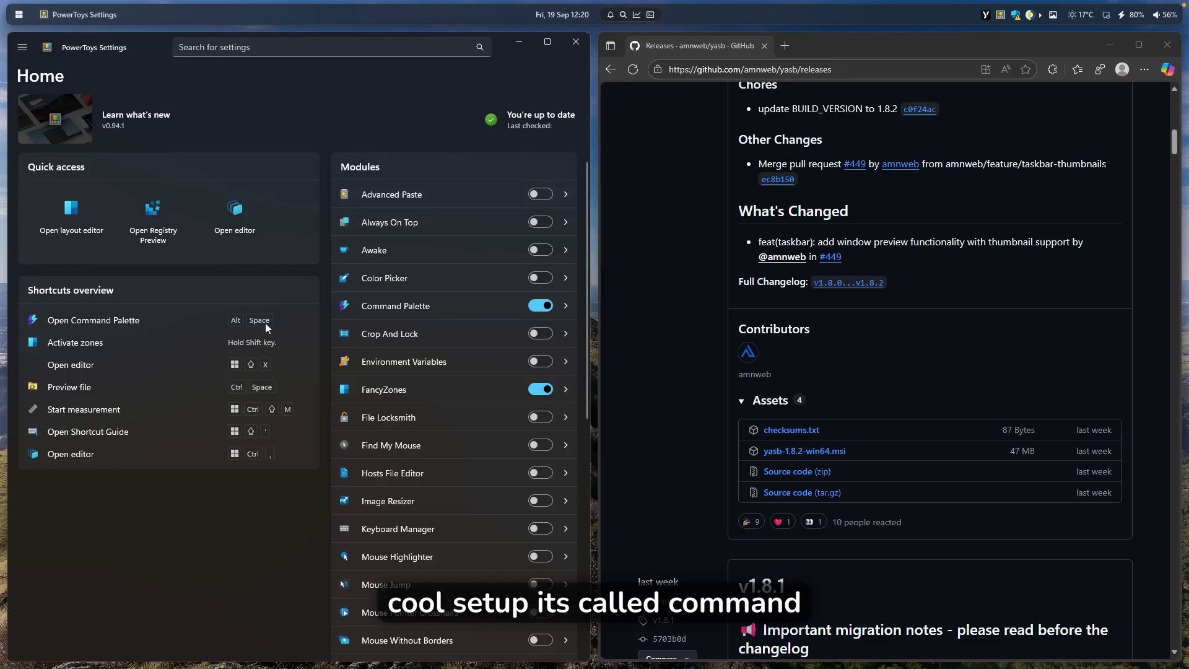
scroll(437, 333, "down", 8)
left_click(519, 42)
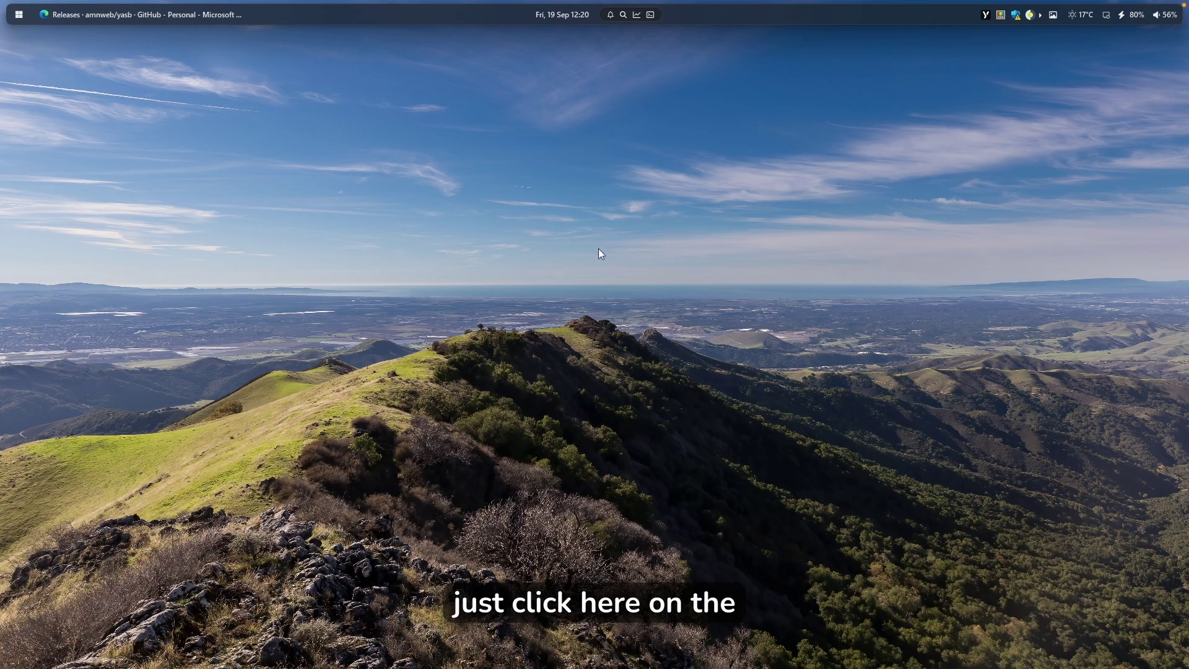
Step: Open Command Palette settings, review the Activation key options, then close the settings
key("alt+space")
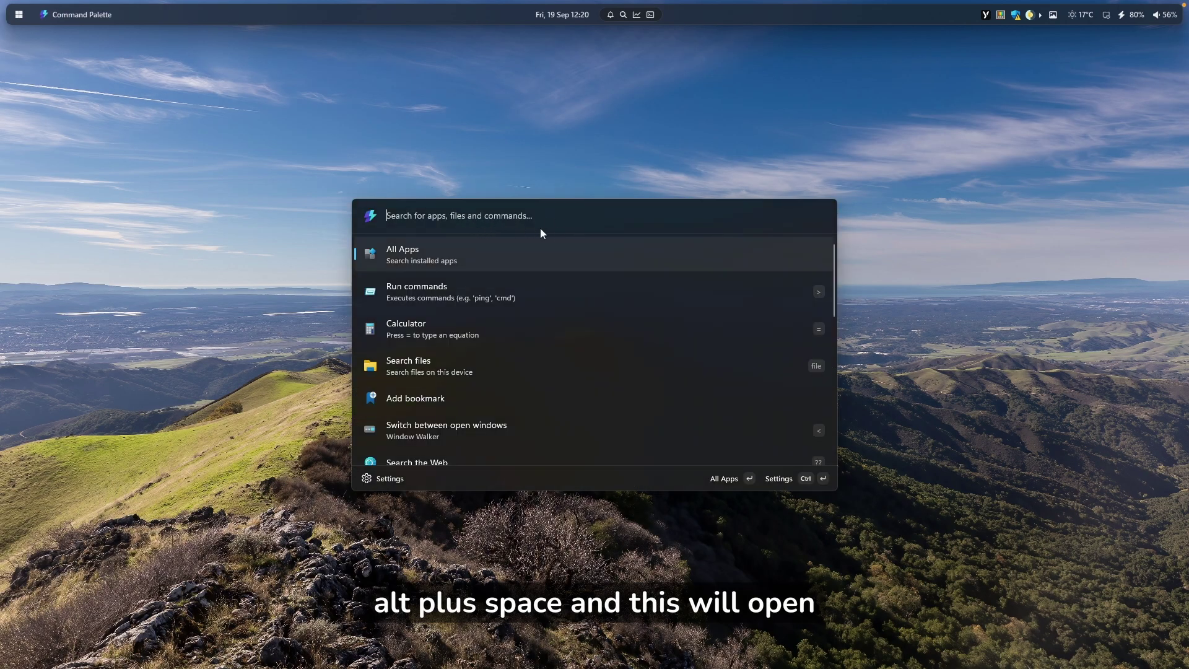
left_click(390, 478)
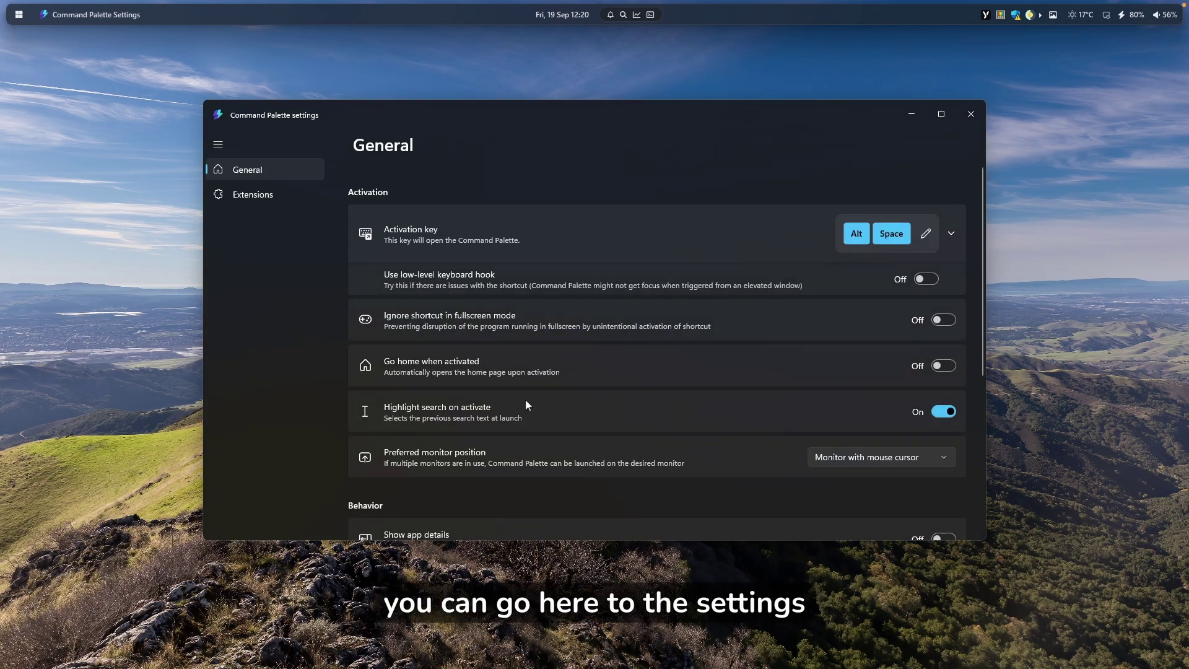
left_click(580, 245)
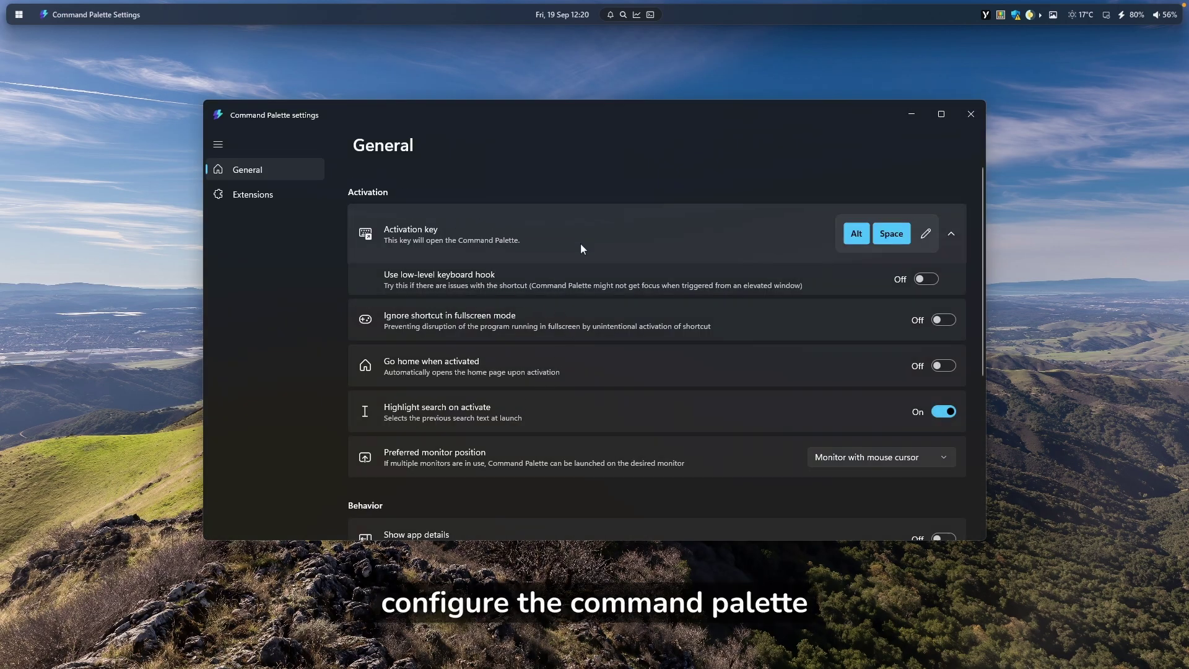
scroll(557, 297, "down", 3)
left_click(970, 114)
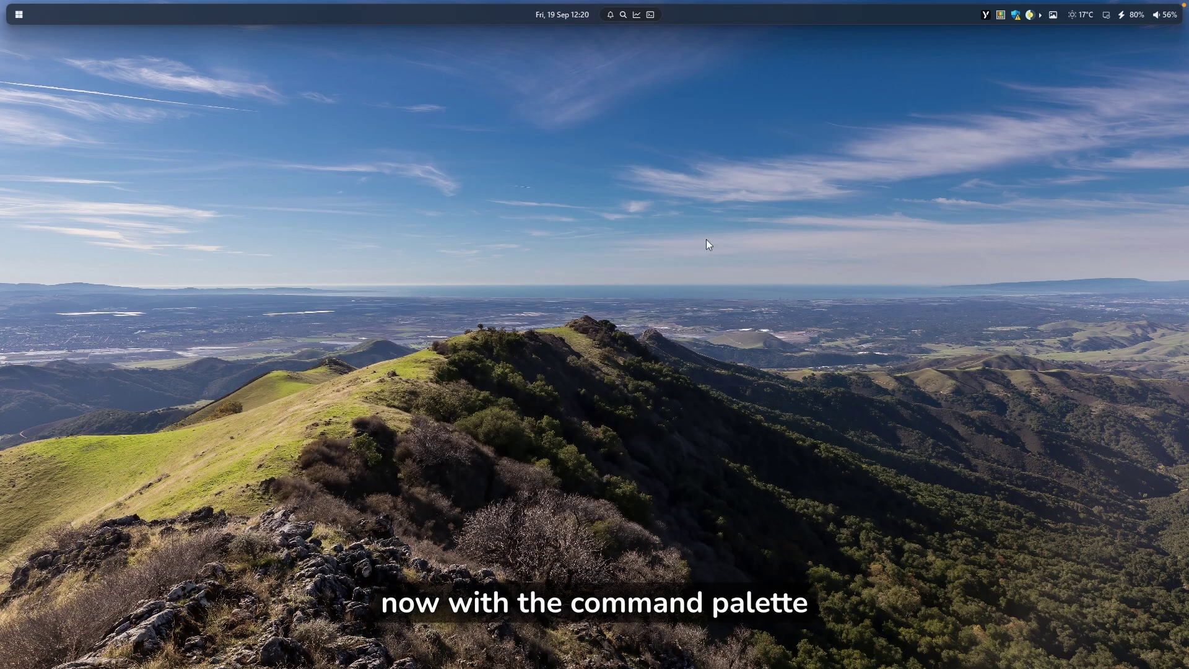
Step: In Command Palette, try the 9-1 calculation, clear it, then search 'zen' and launch Zen Browser
key("super+alt+space")
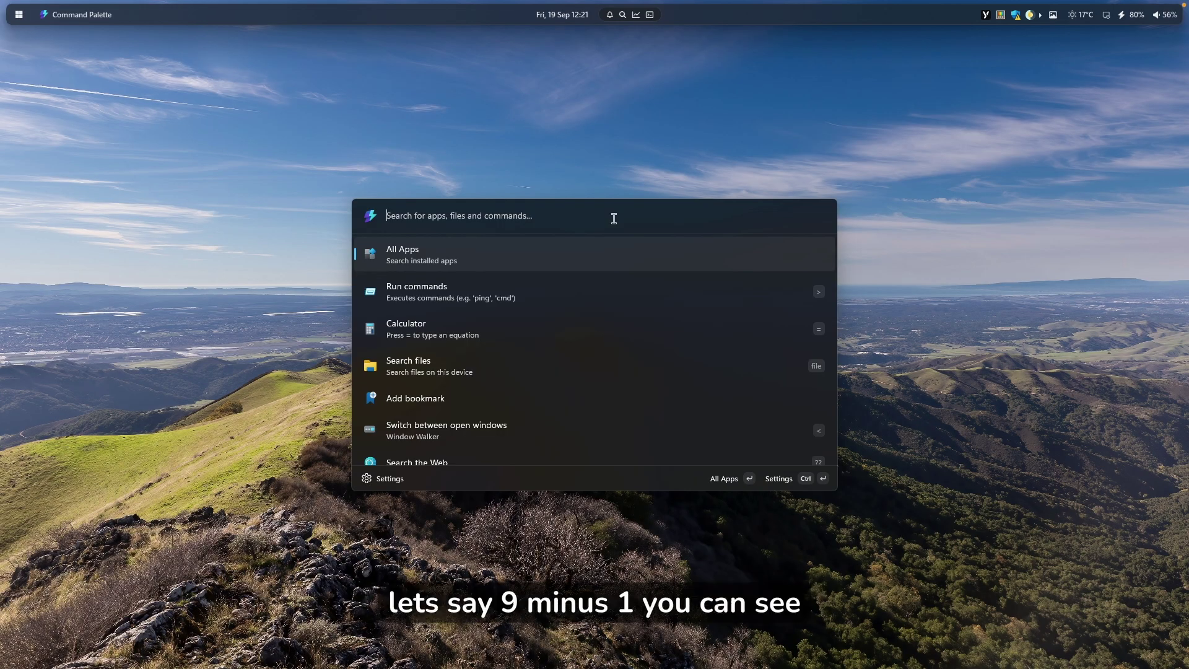
type("9-1")
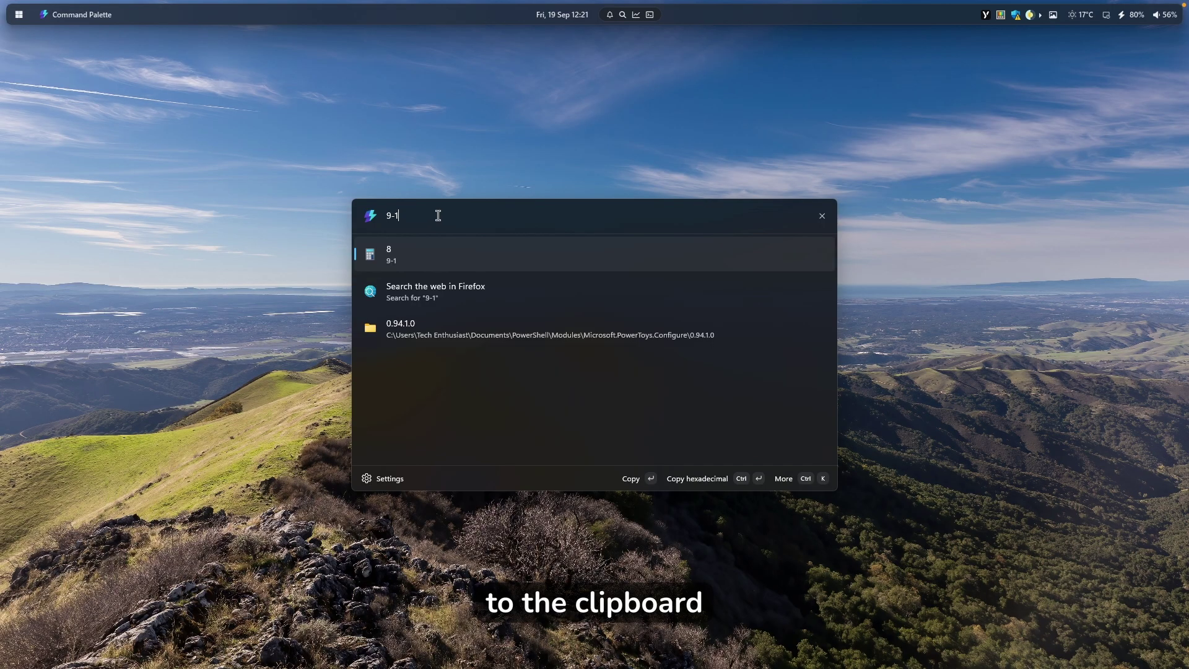
key("ctrl+a")
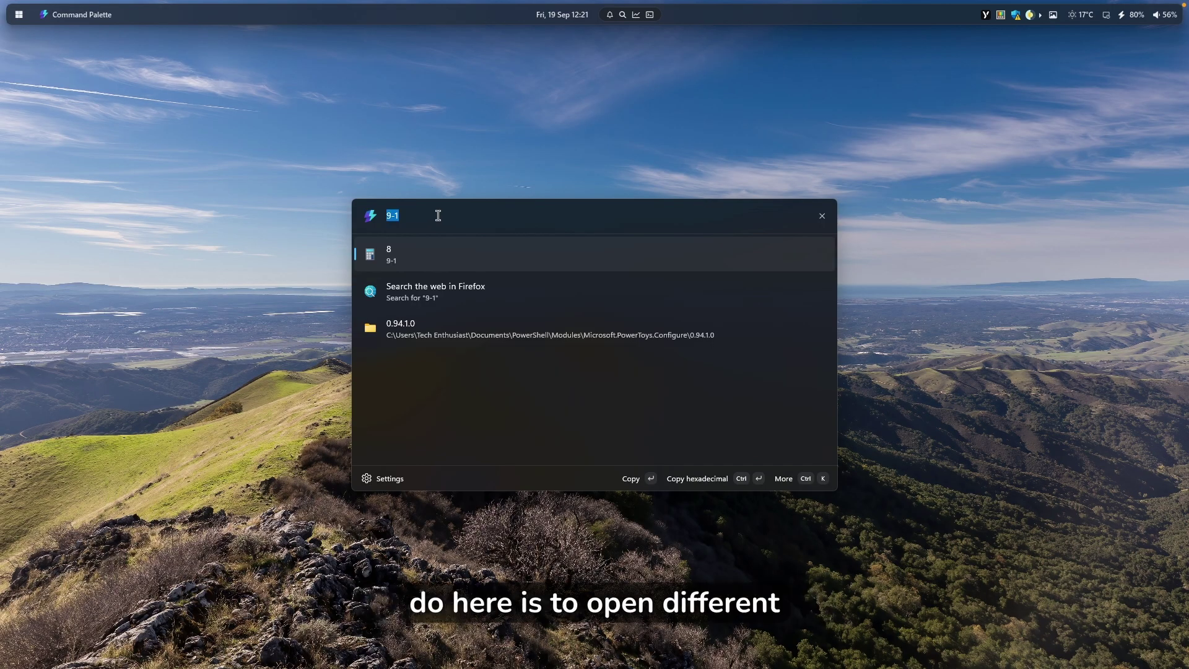
key("BackSpace")
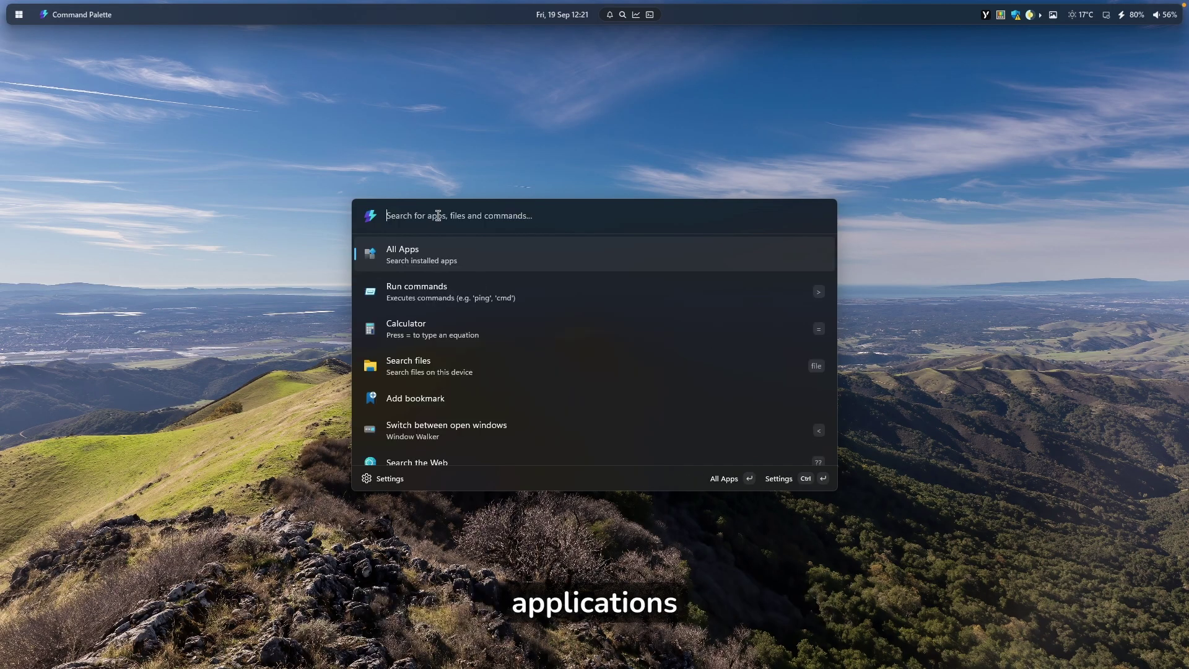
type("zen")
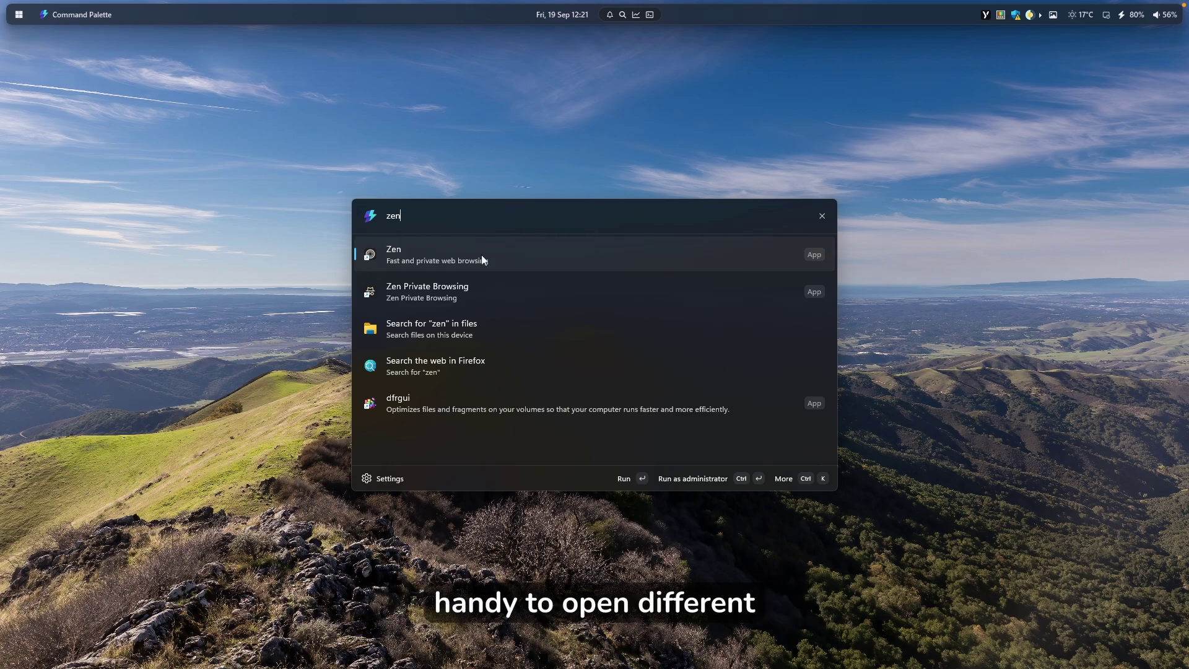
left_click(444, 258)
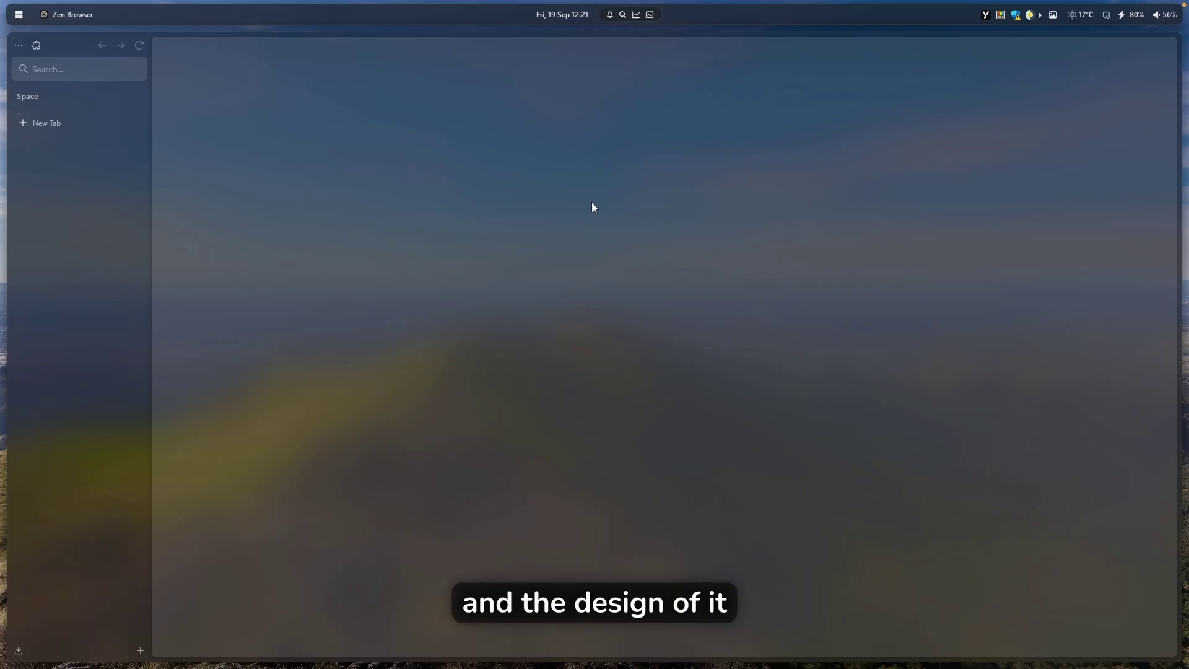
Step: Turn on Zen's compact mode from the sidebar's right-click menu
left_click(18, 45)
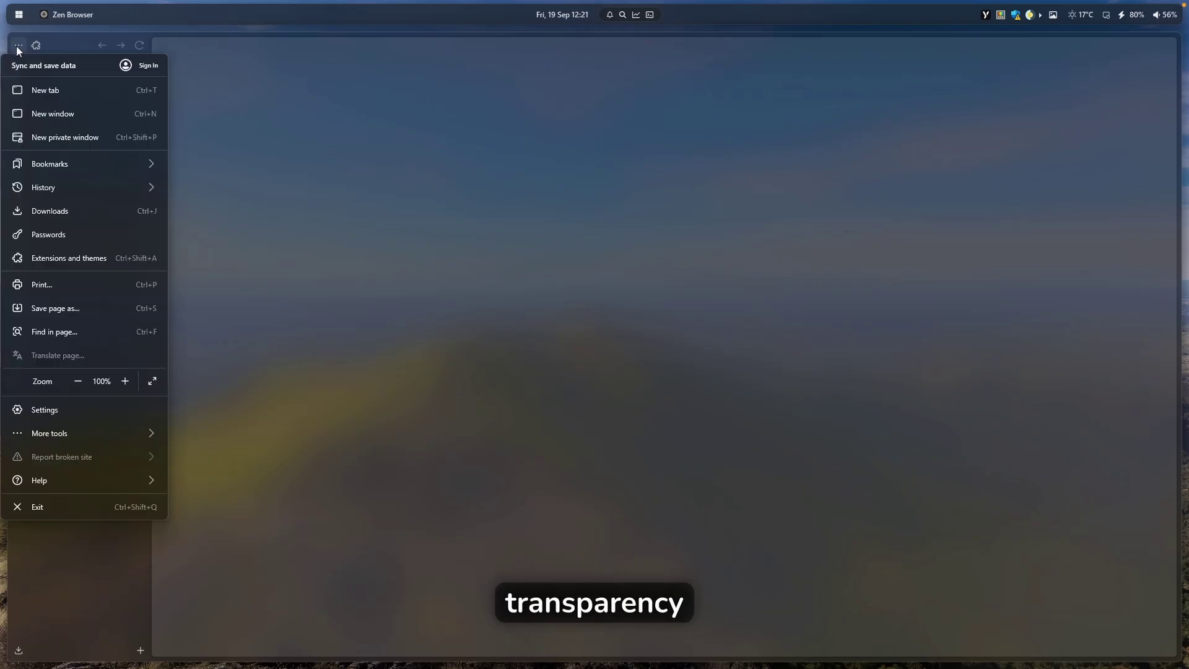
left_click(343, 91)
mouse_move(340, 35)
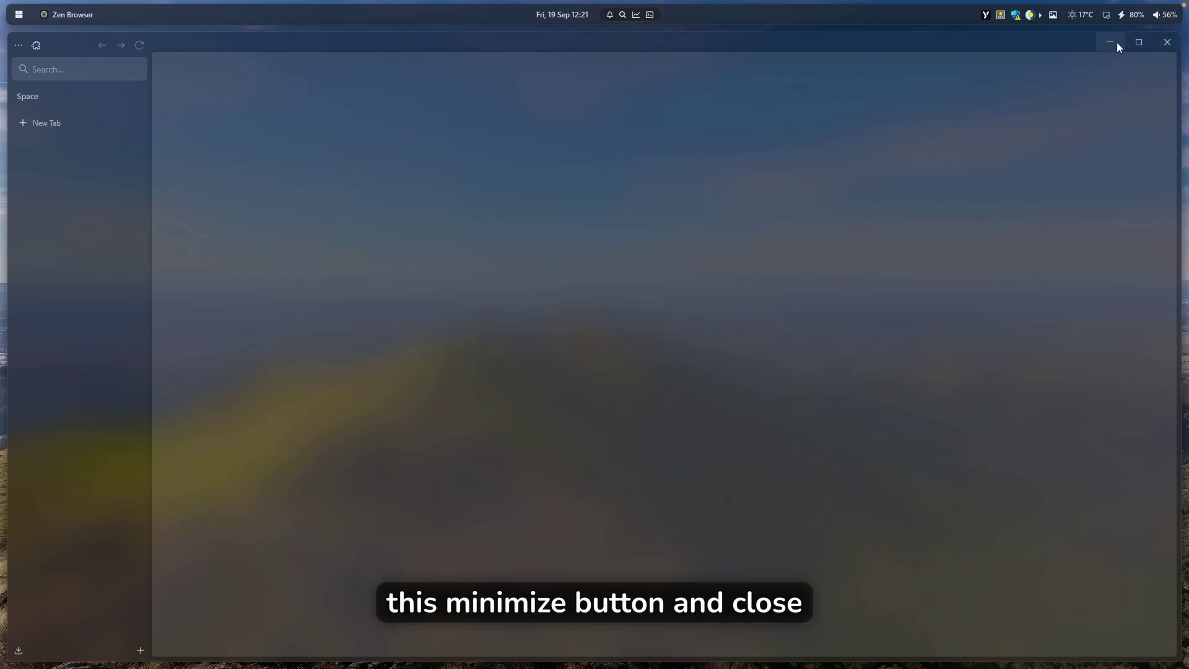
right_click(109, 233)
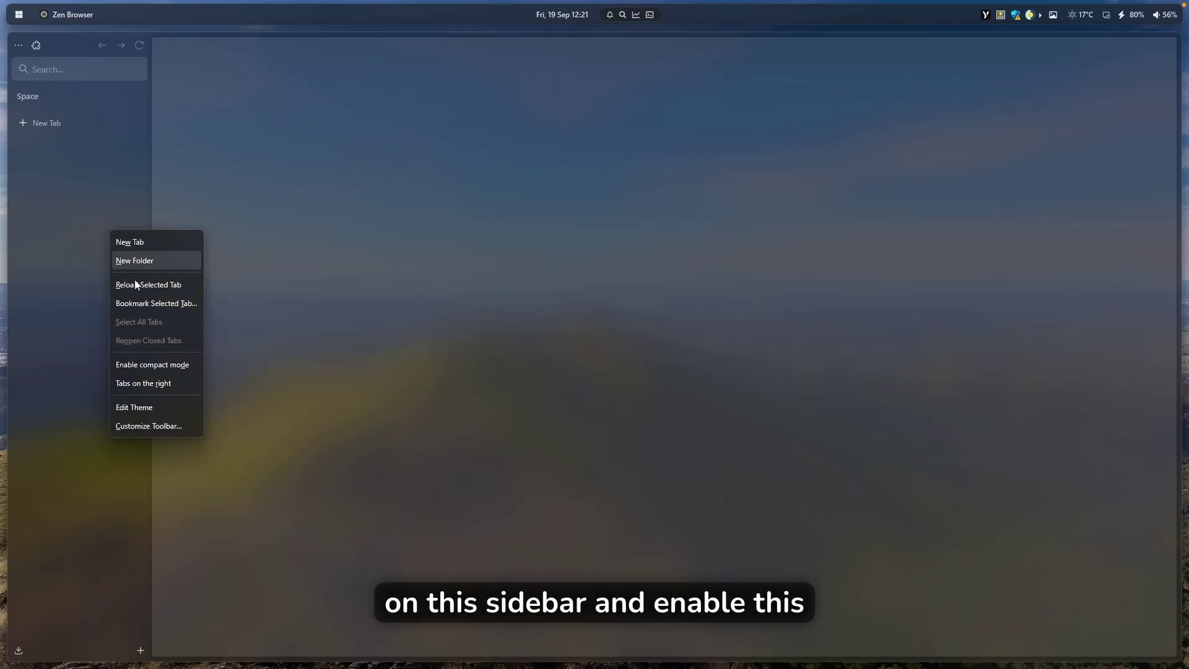
left_click(176, 365)
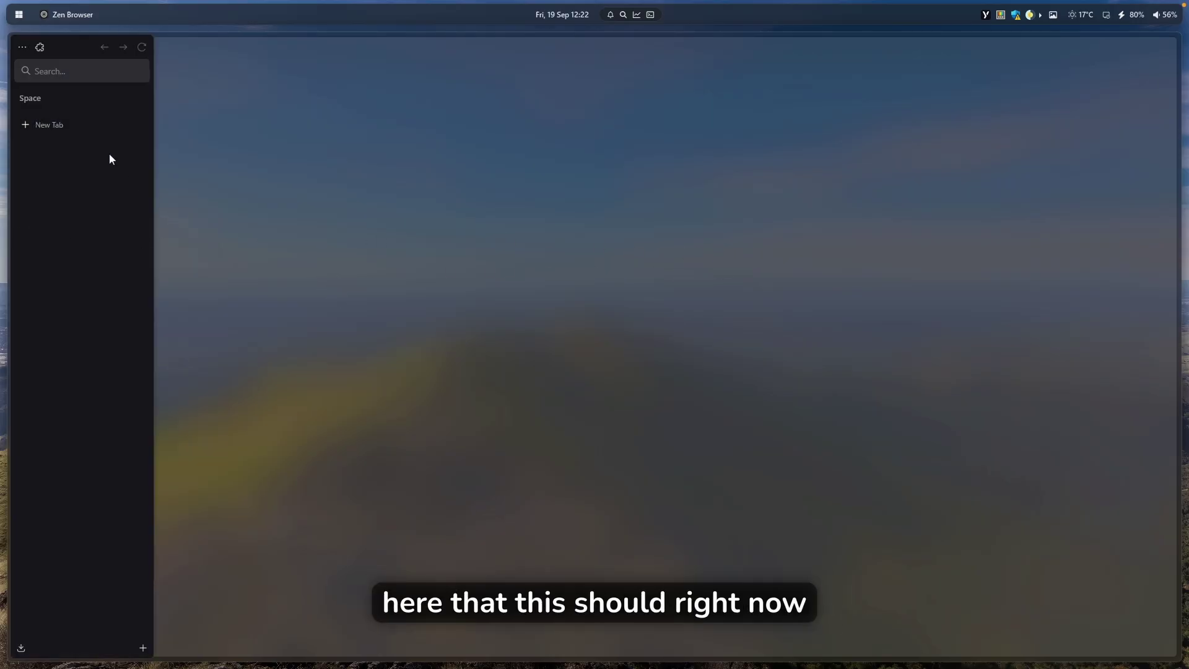
Step: Open the Zen account page on X (x.com/zen_browser) in a new tab
left_click(99, 126)
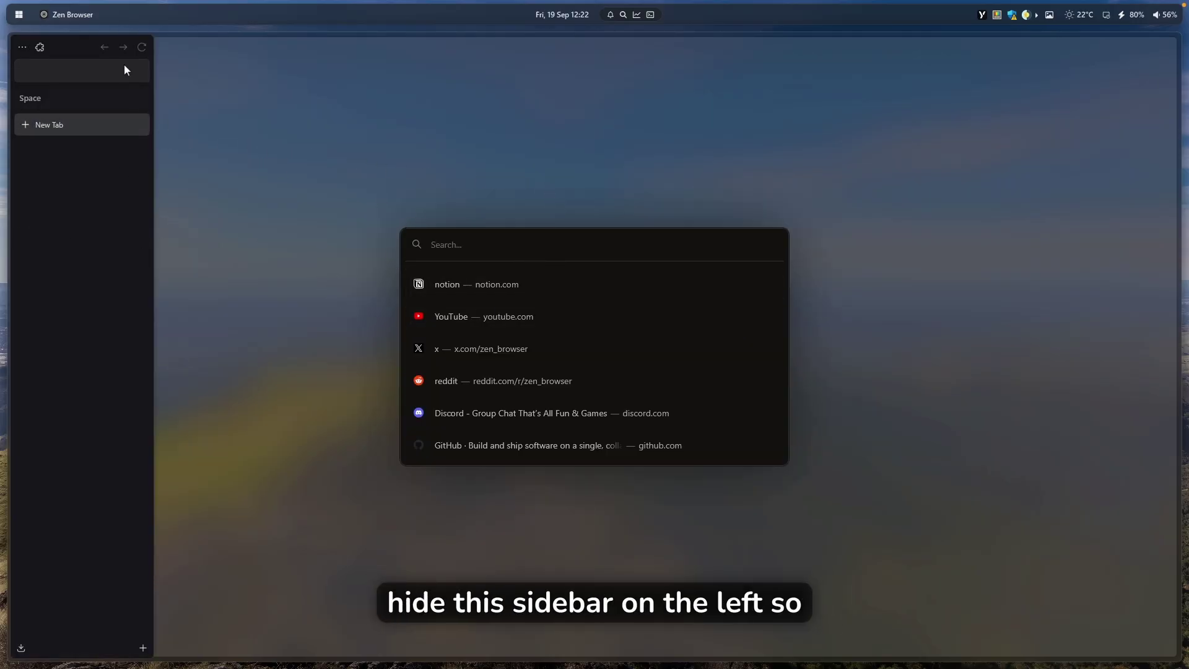
left_click(511, 349)
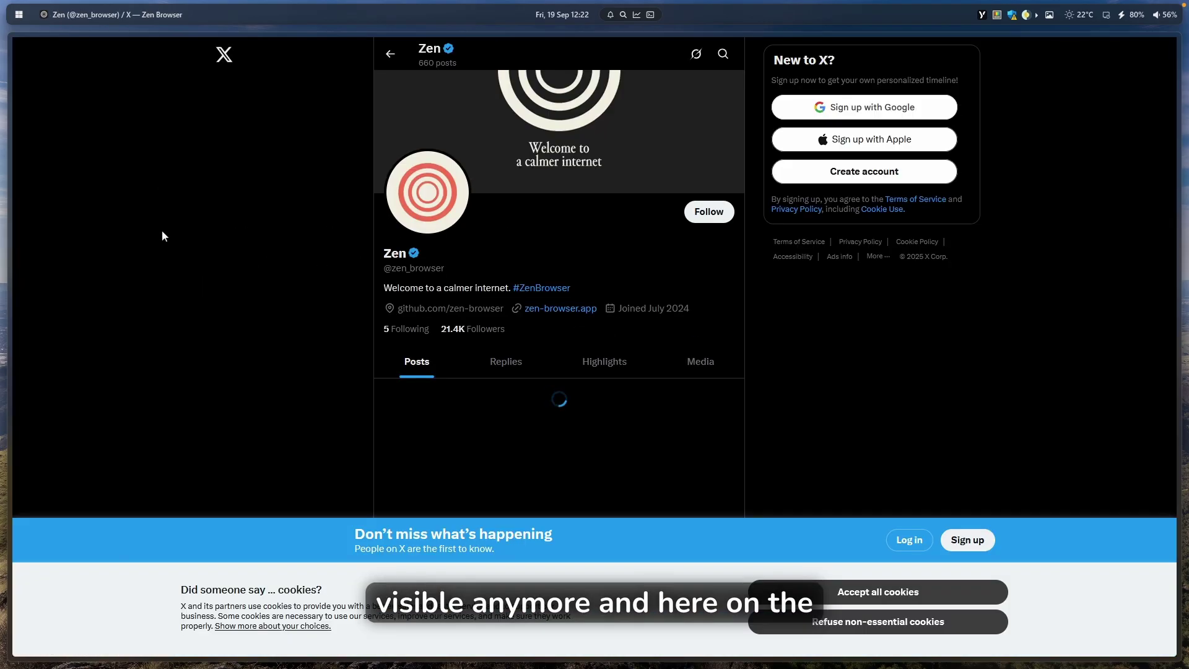
mouse_move(25, 295)
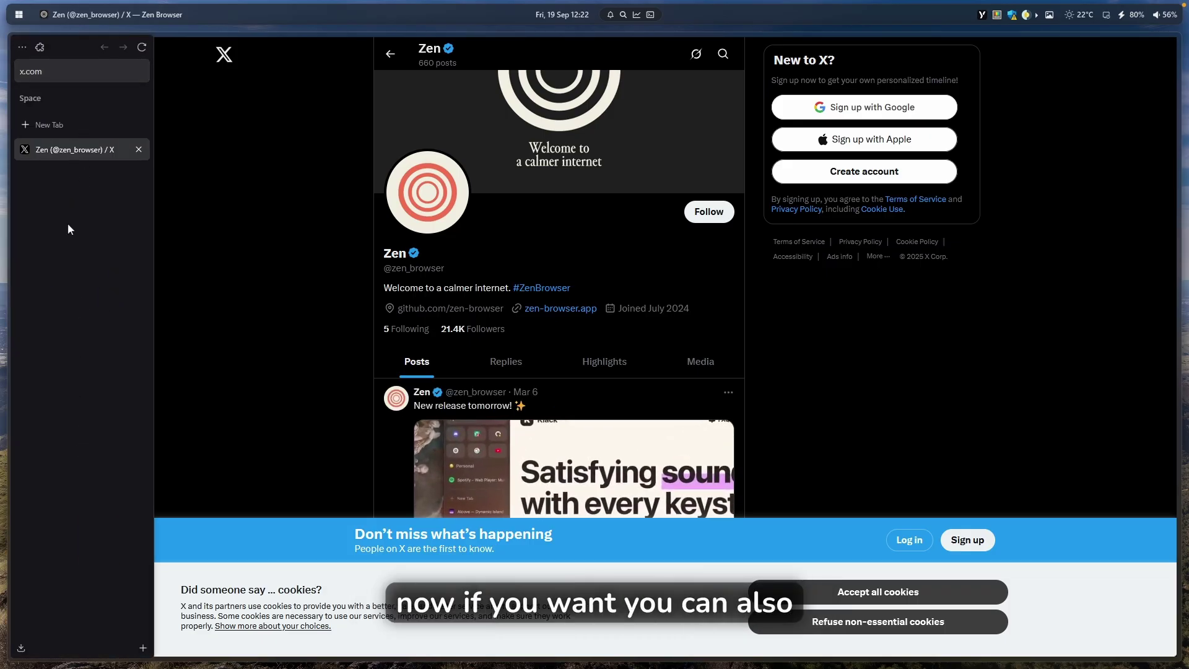
Step: Turn compact mode back off and open the browser Settings from the main menu
right_click(94, 203)
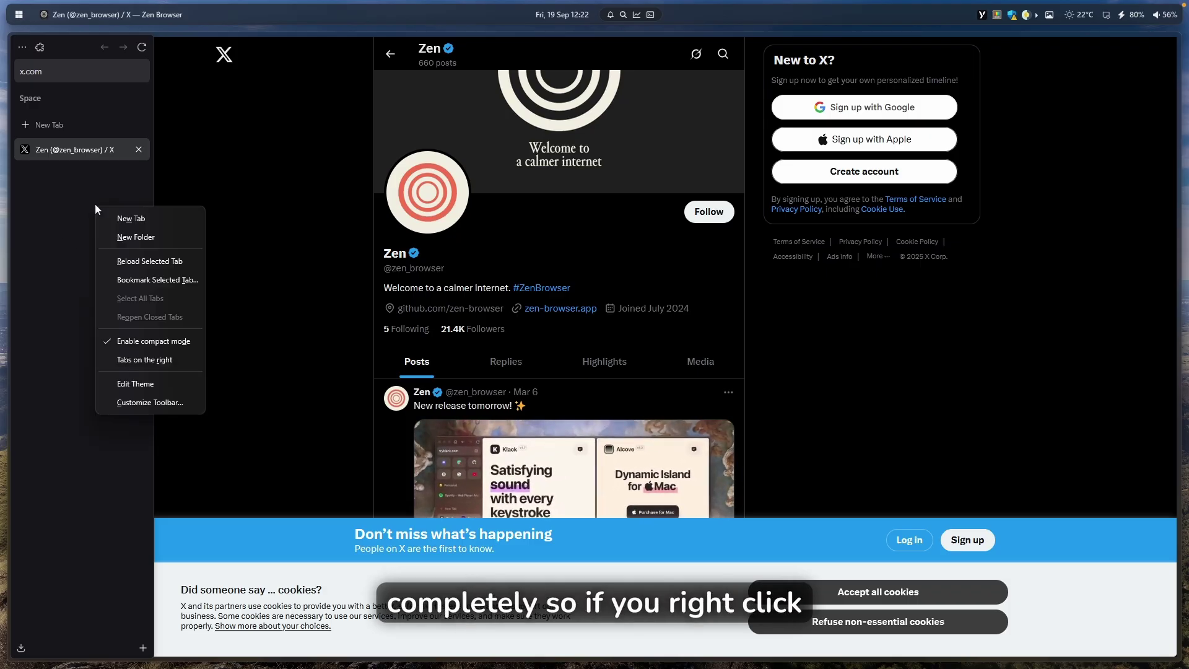
left_click(156, 340)
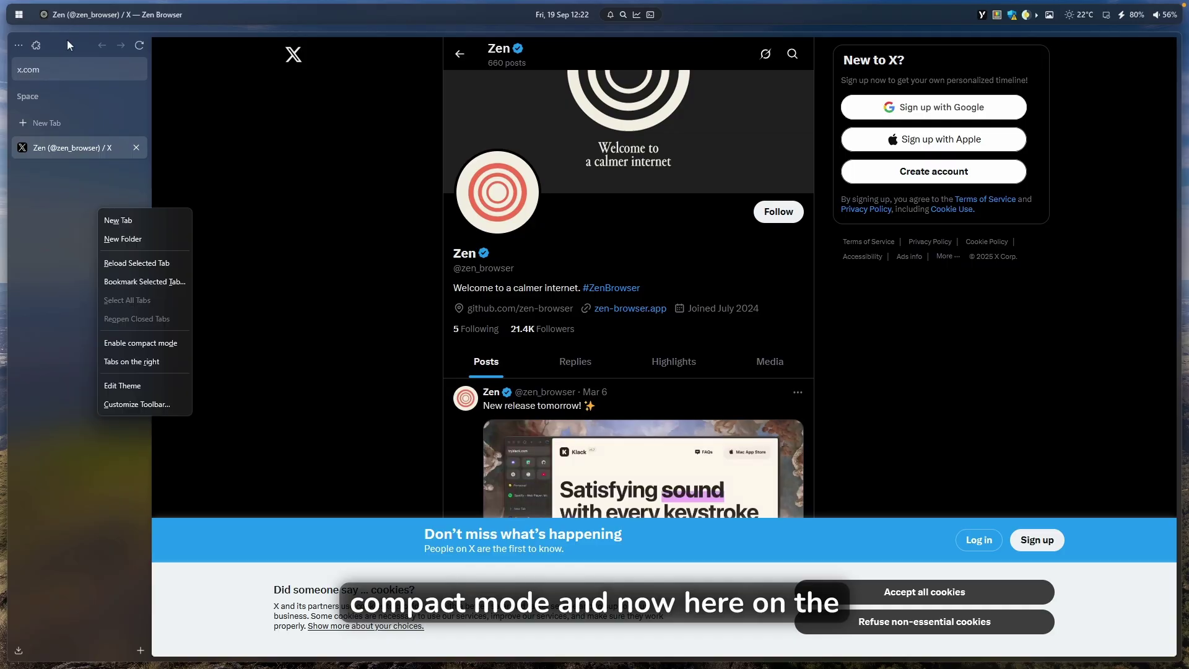
left_click(19, 46)
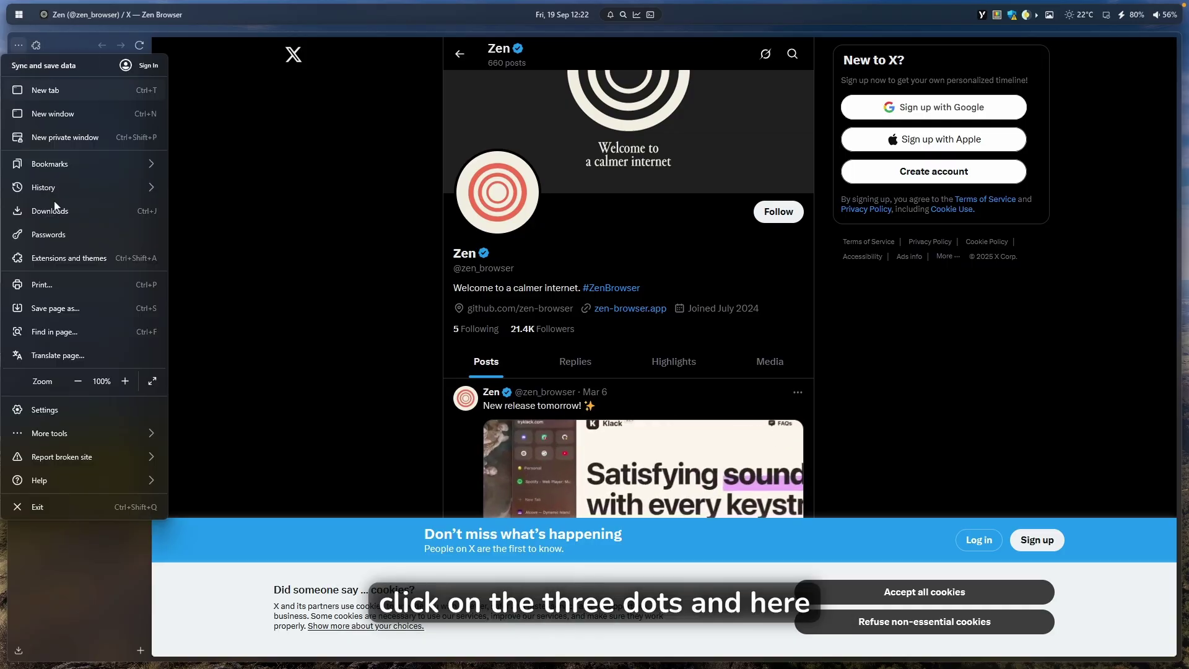
left_click(86, 407)
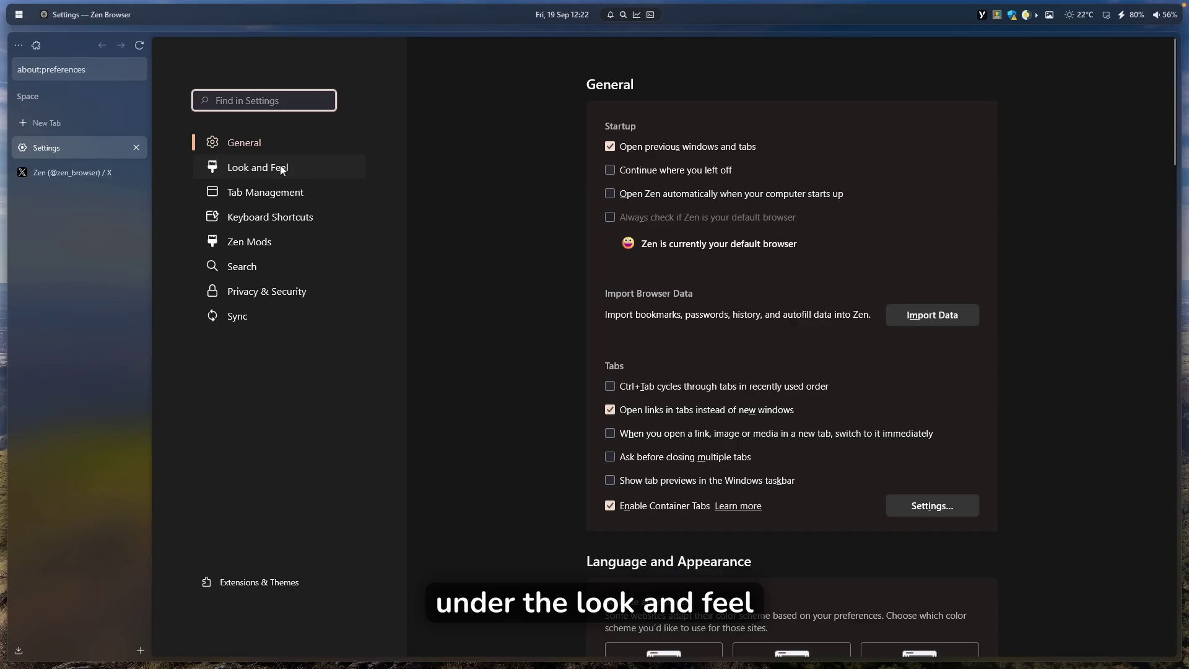
Step: Under Look and Feel, switch the layout to Collapsed toolbar, then snap the window left
left_click(296, 167)
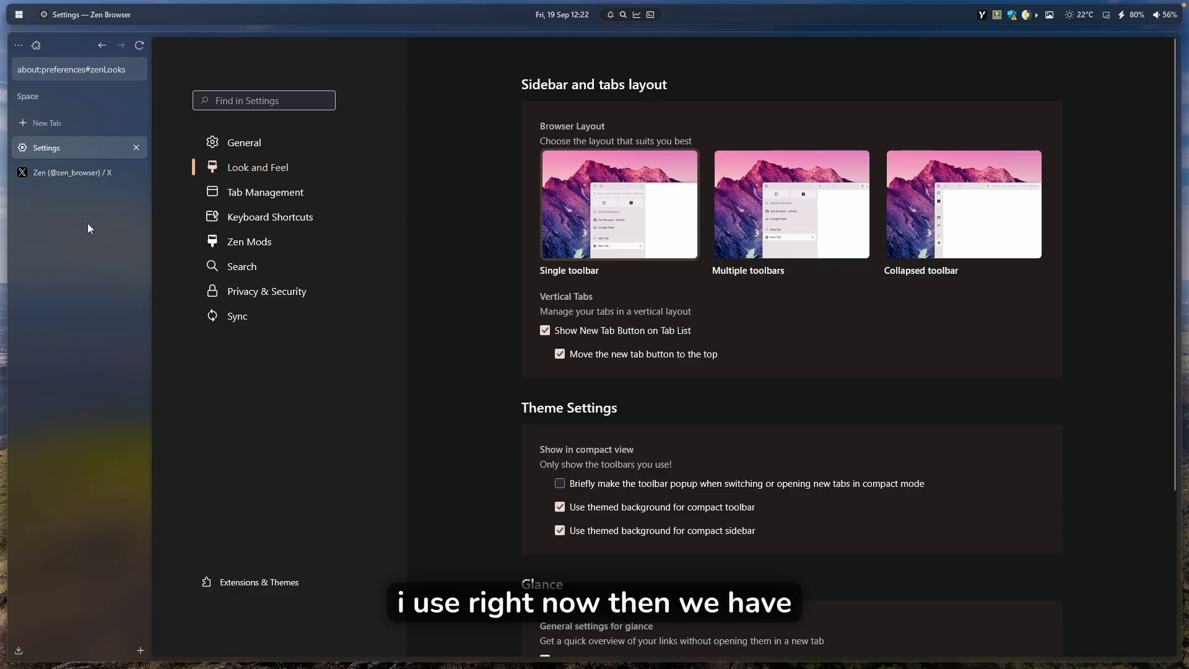
left_click(756, 211)
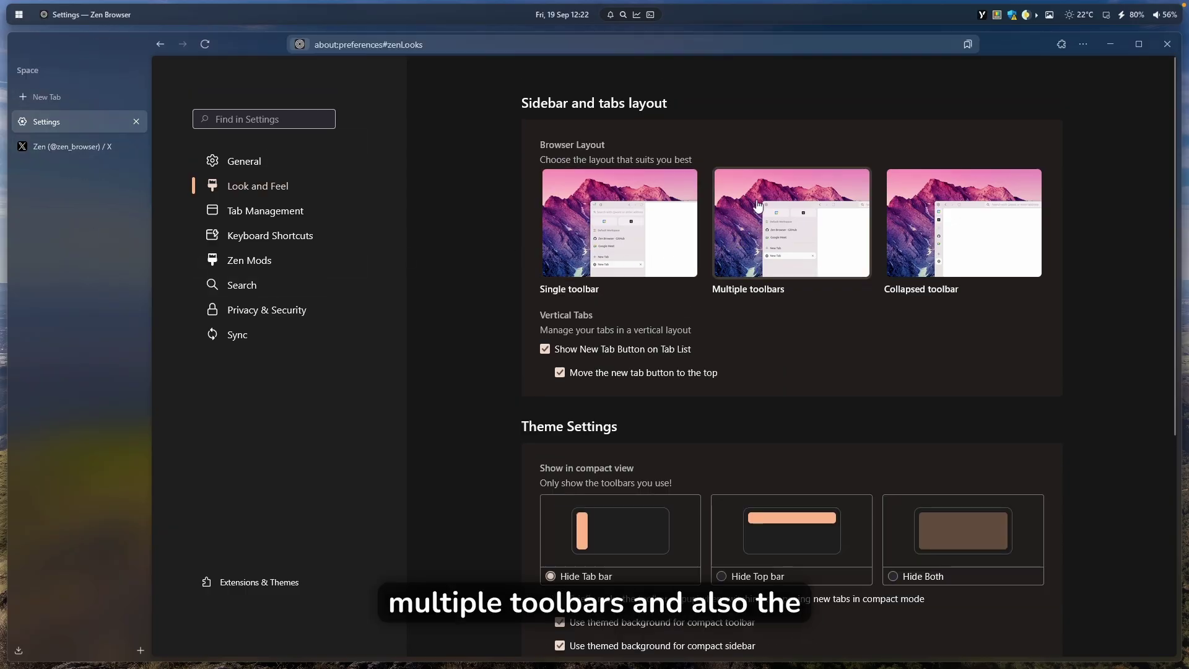
left_click(937, 218)
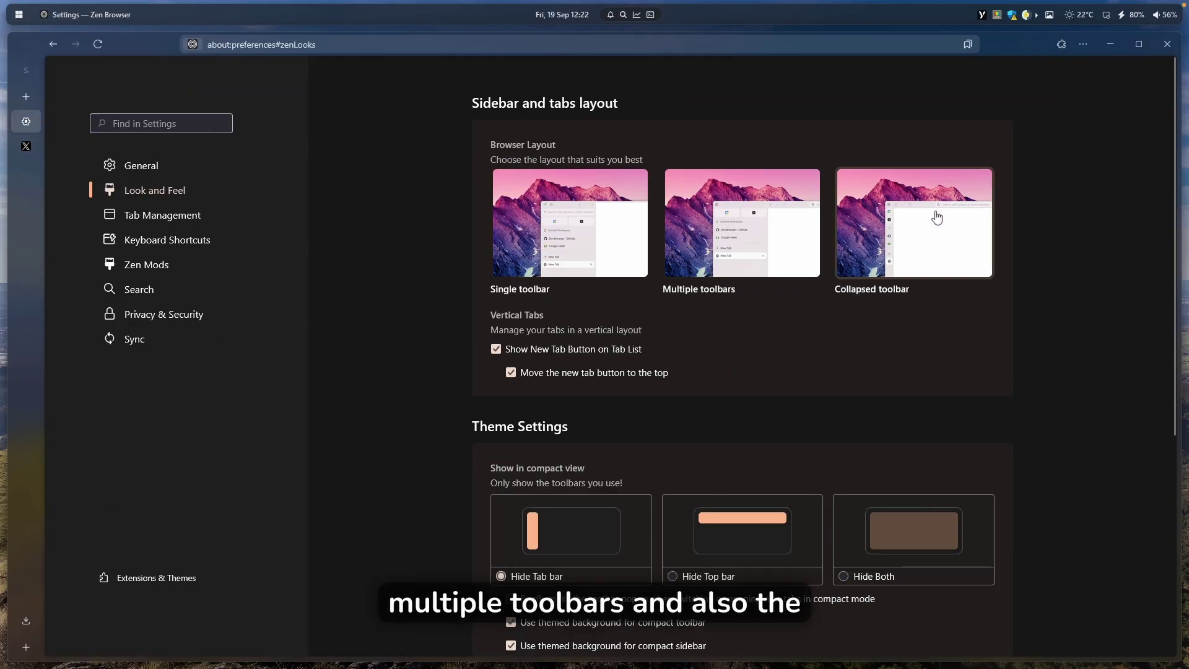
left_click_drag(151, 53, 347, 17)
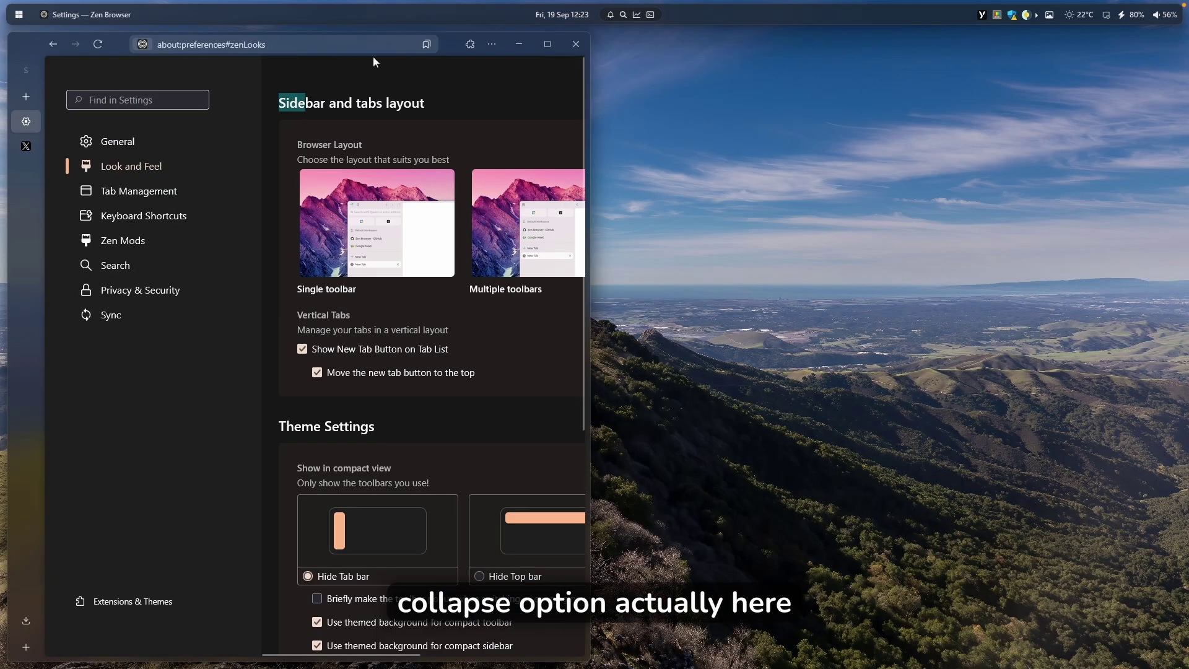
Step: Maximise the Zen Browser window and close the Settings tab with Ctrl+W
double_click(448, 45)
key("ctrl+w")
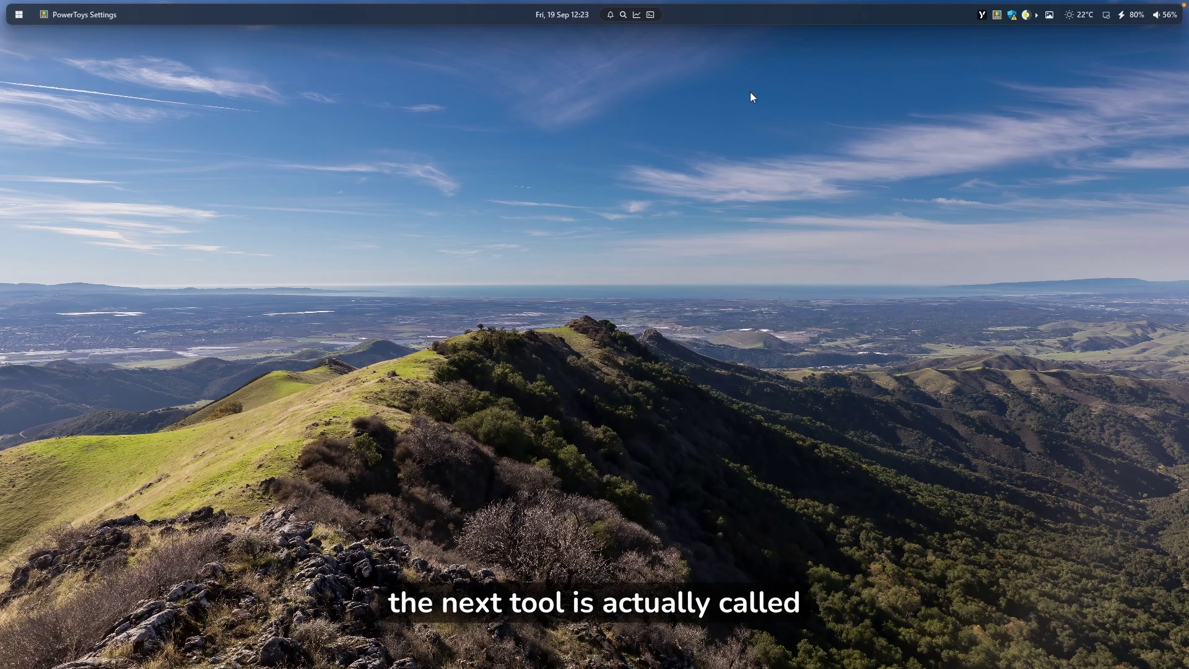
Step: Launch UniGetUI by searching 'uni' in the Command Palette
key("super+alt+space")
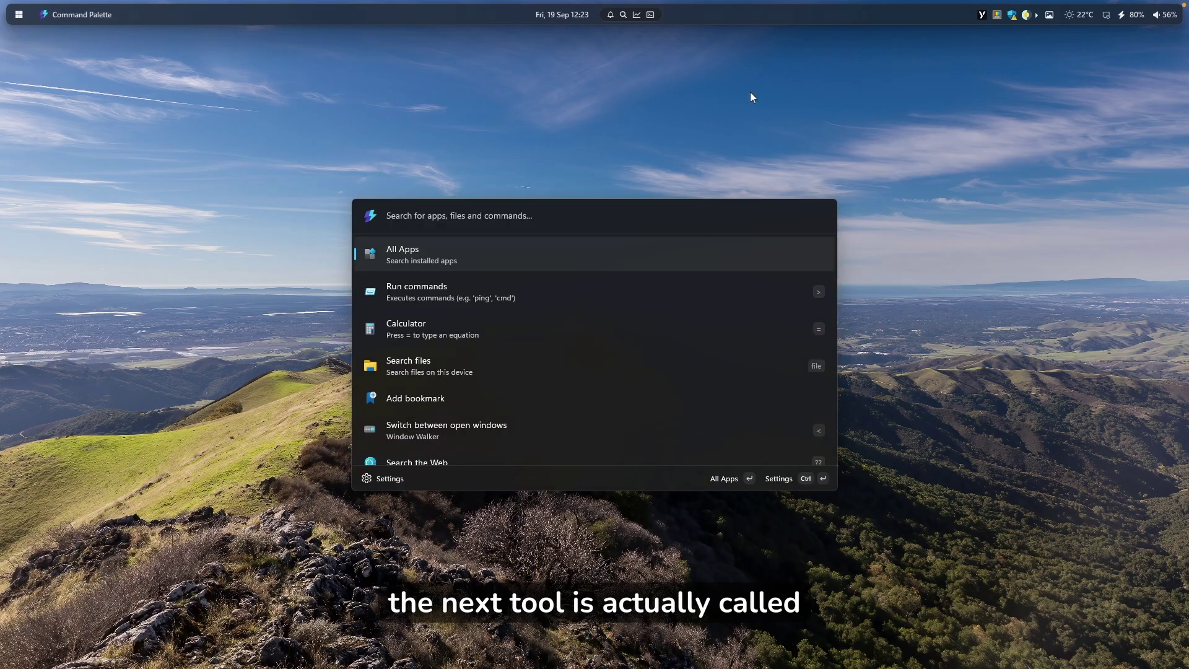
type("uni")
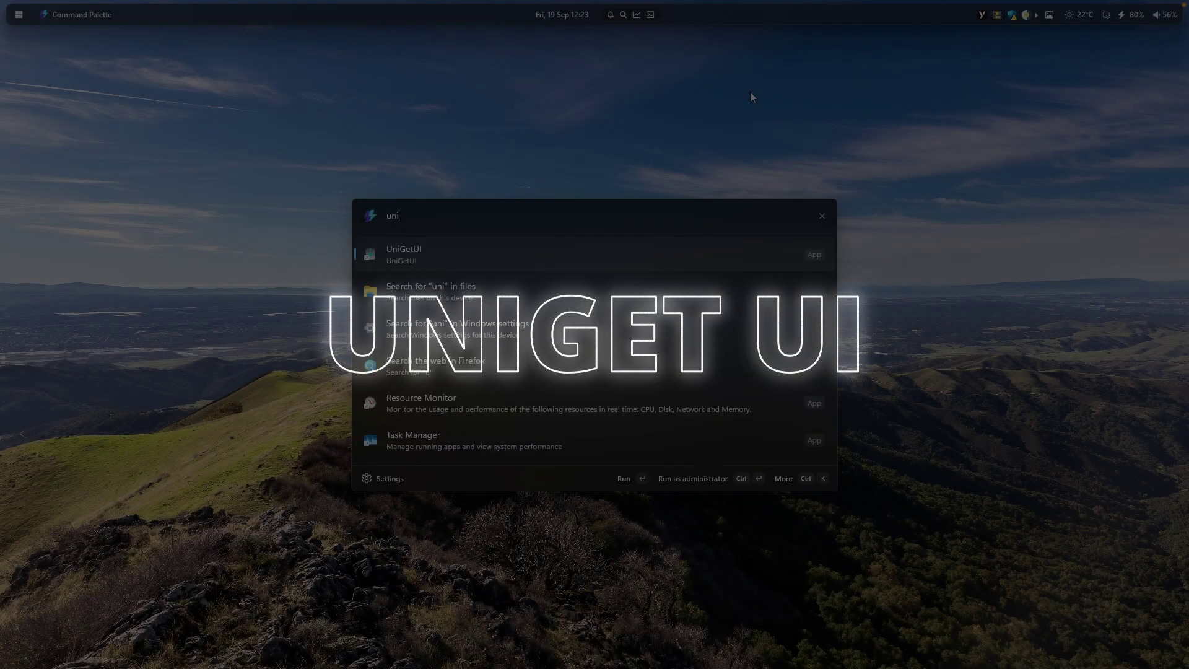
key("Return")
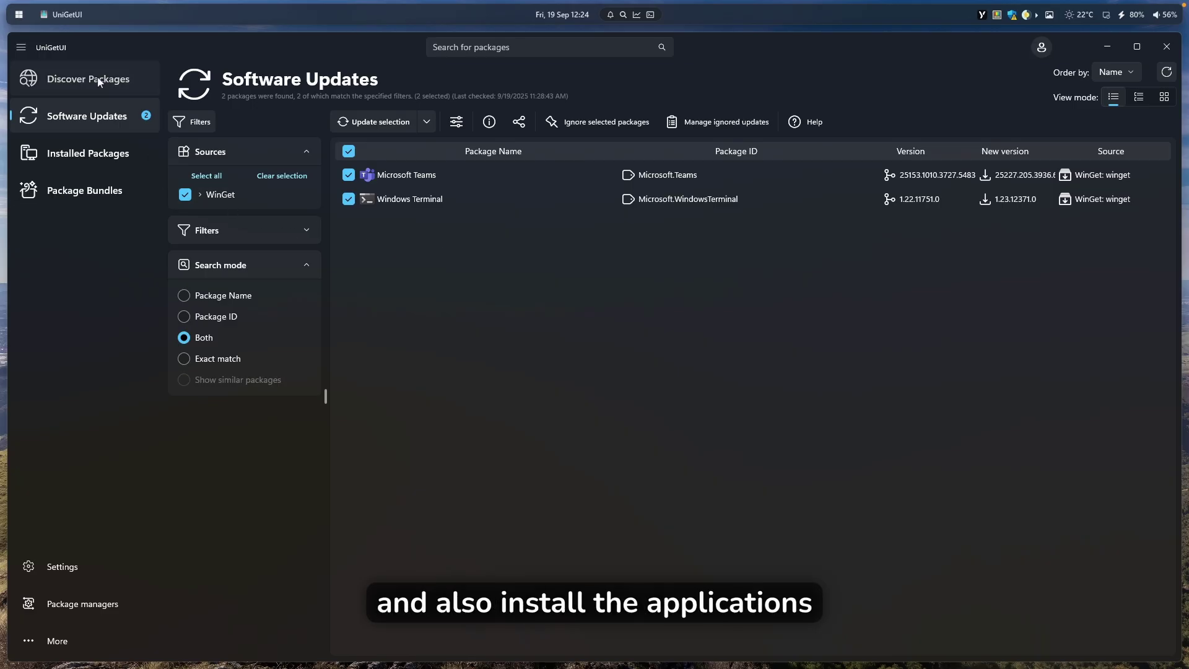
Step: Search Discover Packages for 'vlc' to list VLC media player 3.0.21 among 10 results
left_click(74, 78)
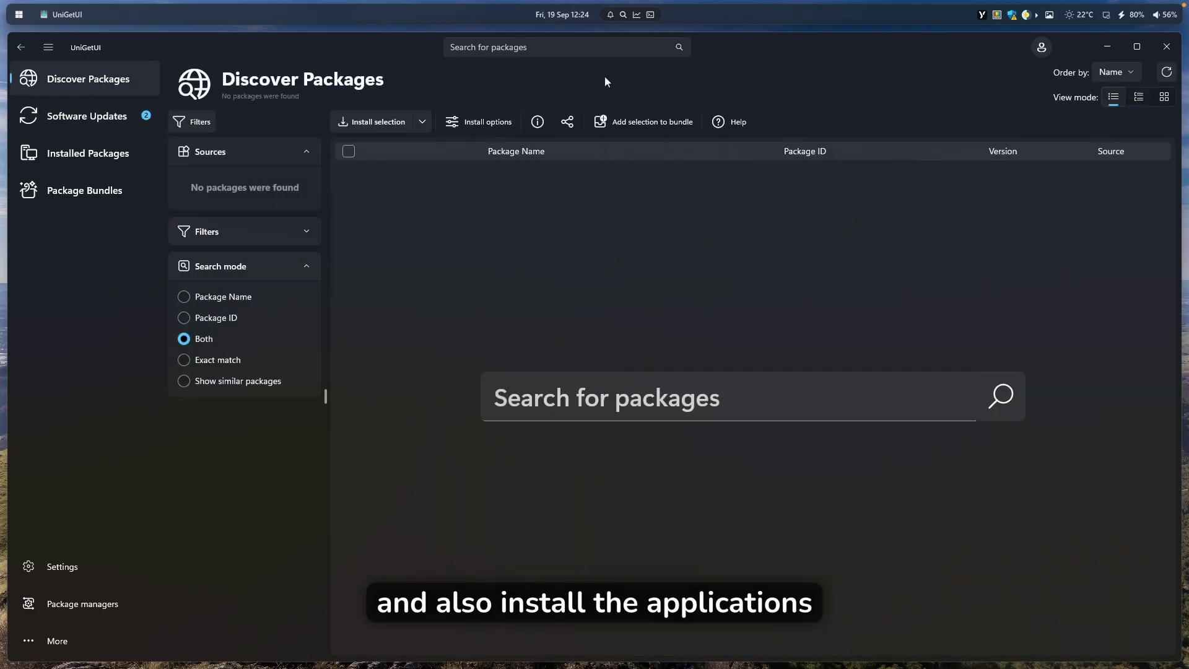
left_click(520, 47)
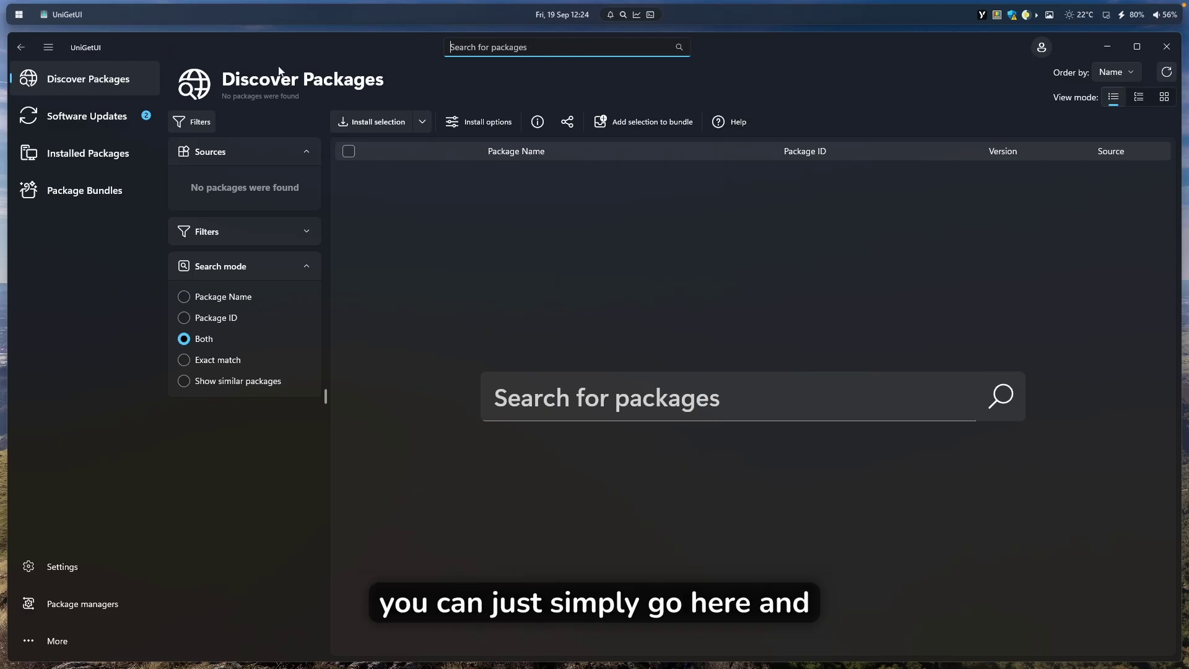
type("vlc")
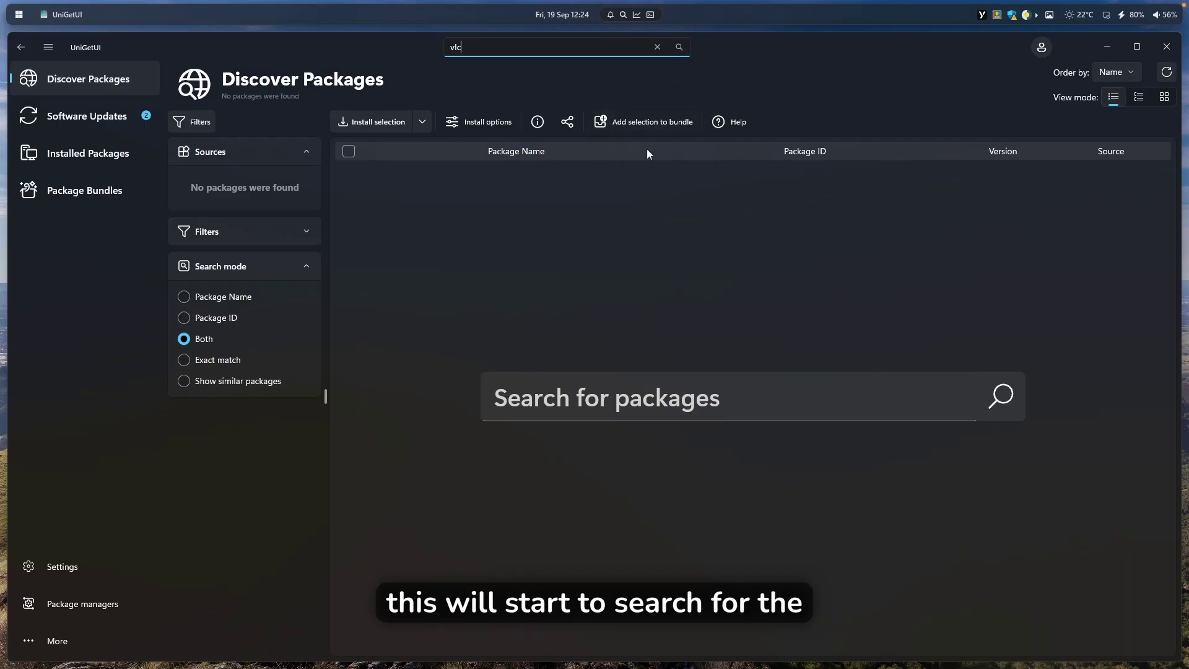
left_click(624, 379)
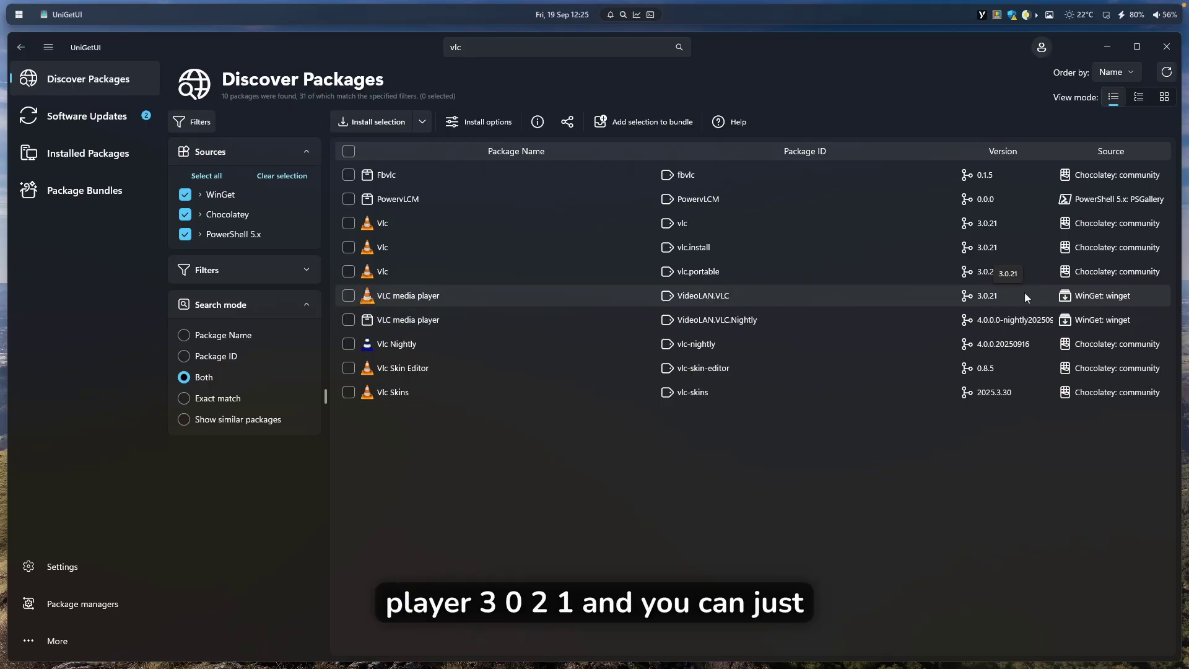
Step: Install VLC media player with administrator permission, then view the 98 installed packages
left_click(348, 296)
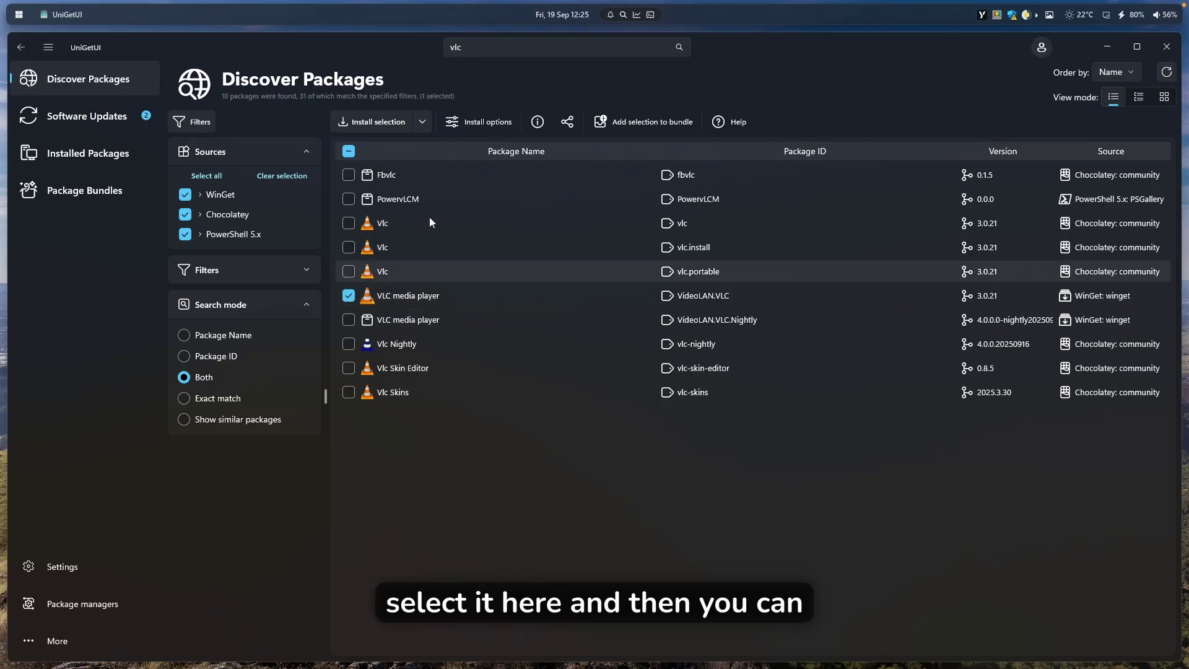
left_click(405, 121)
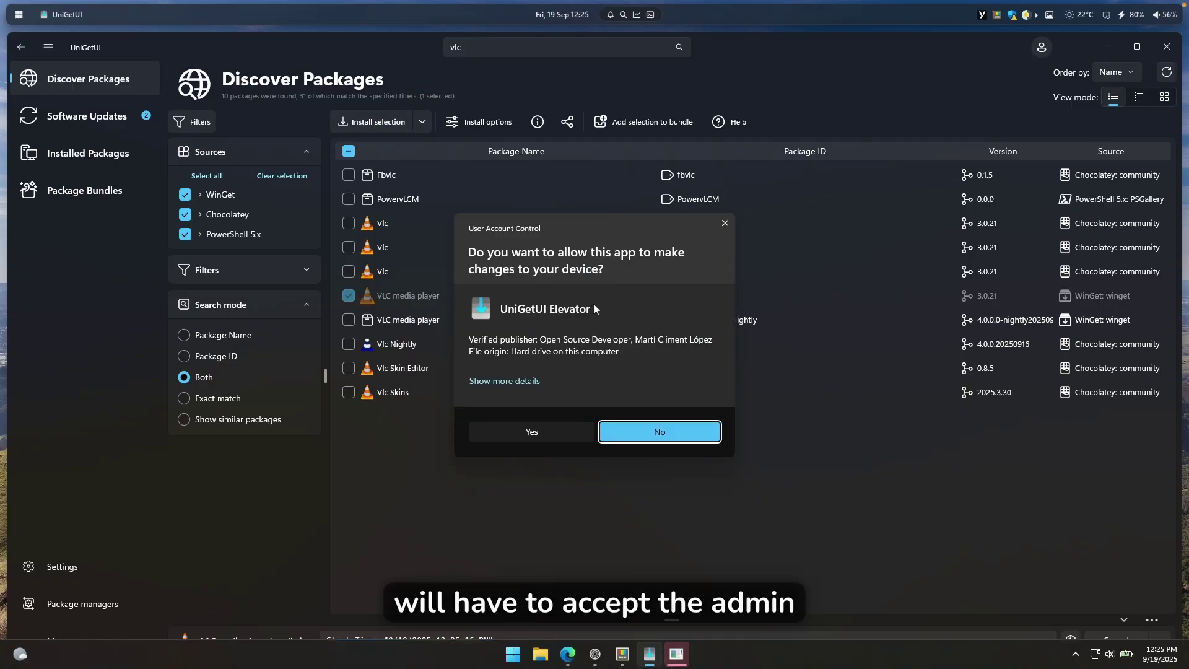
left_click(554, 436)
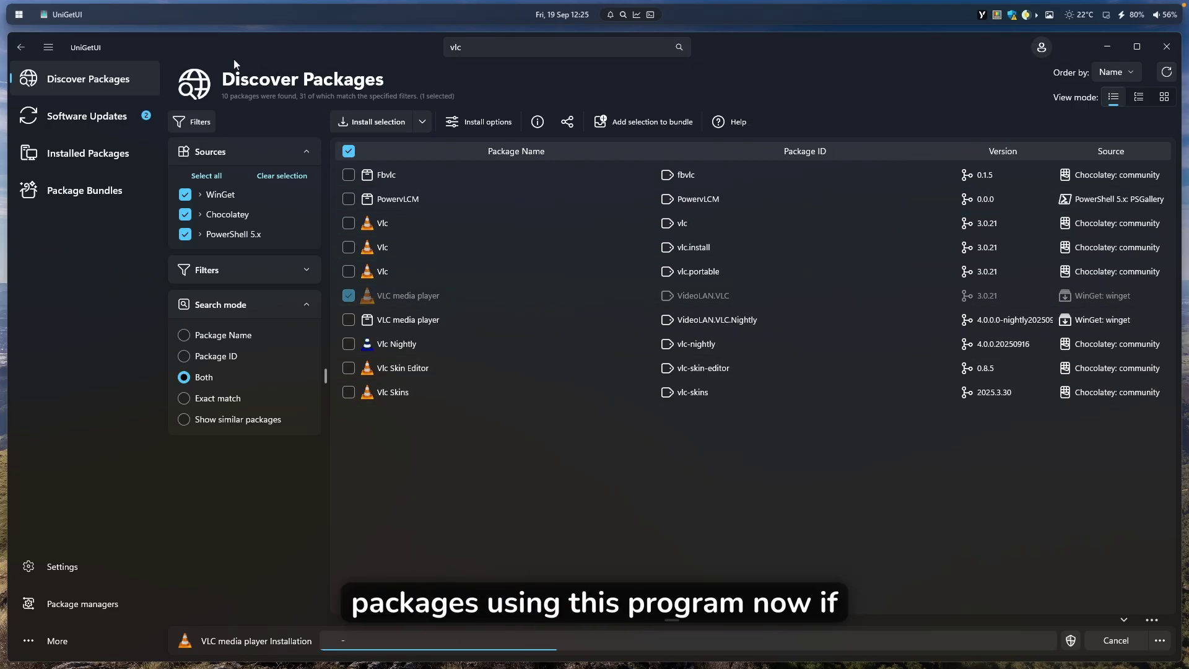
left_click(113, 159)
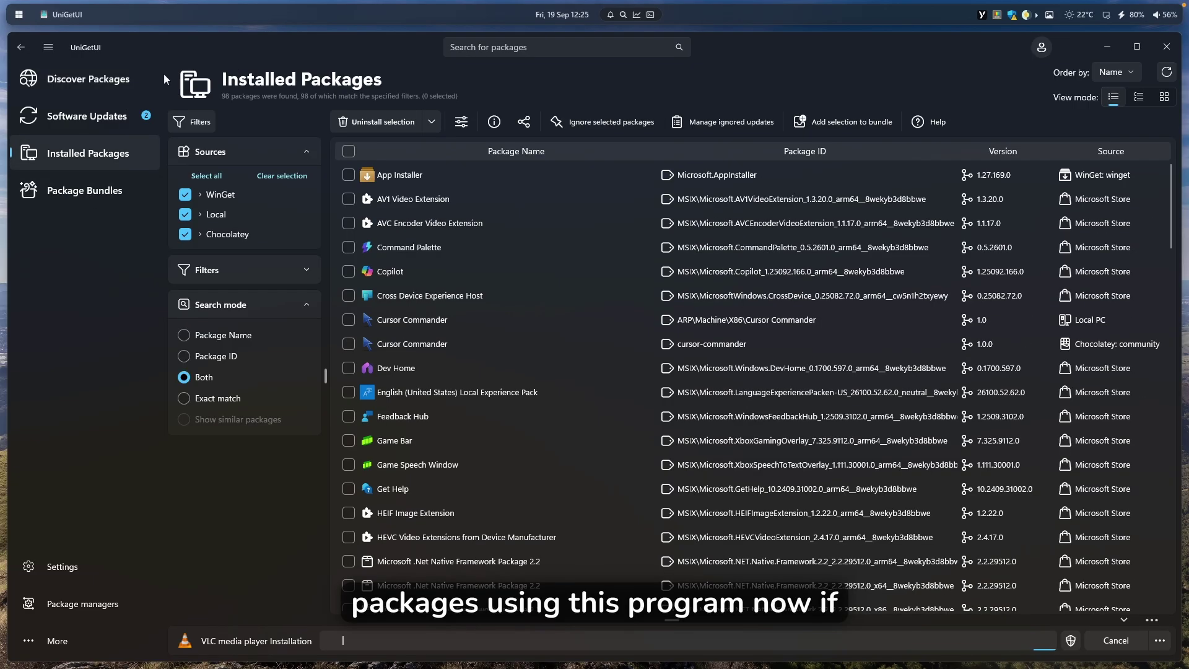
Step: Check the Microsoft Teams and Windows Terminal updates, then minimise UniGetUI
left_click(74, 122)
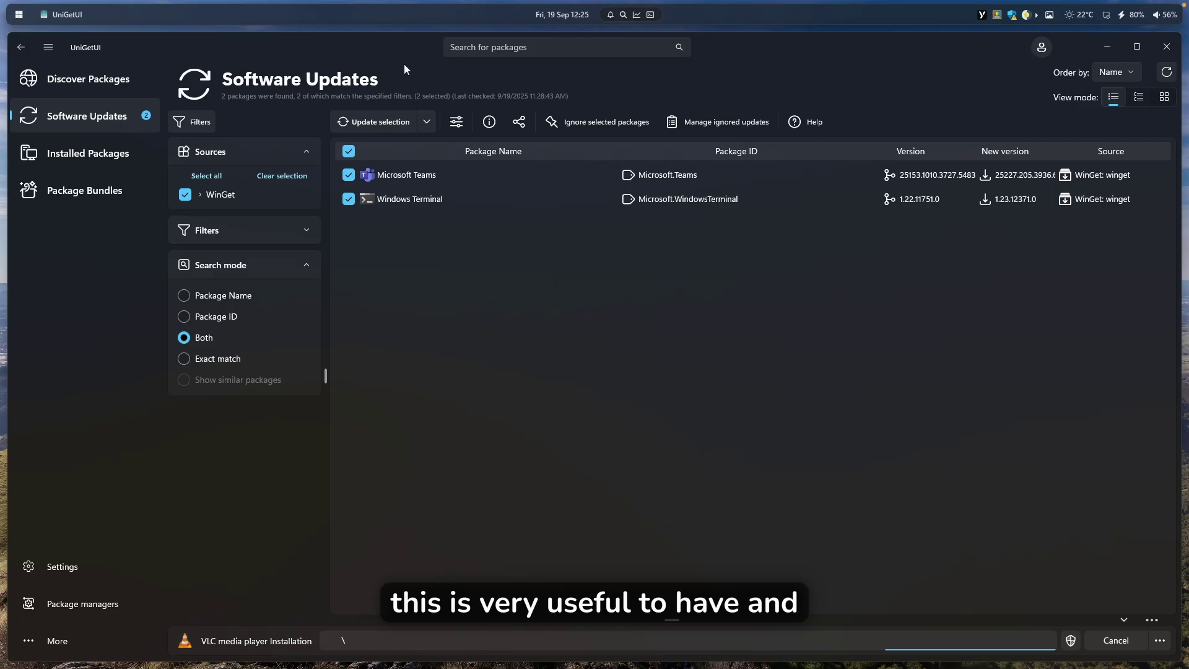
left_click(1107, 47)
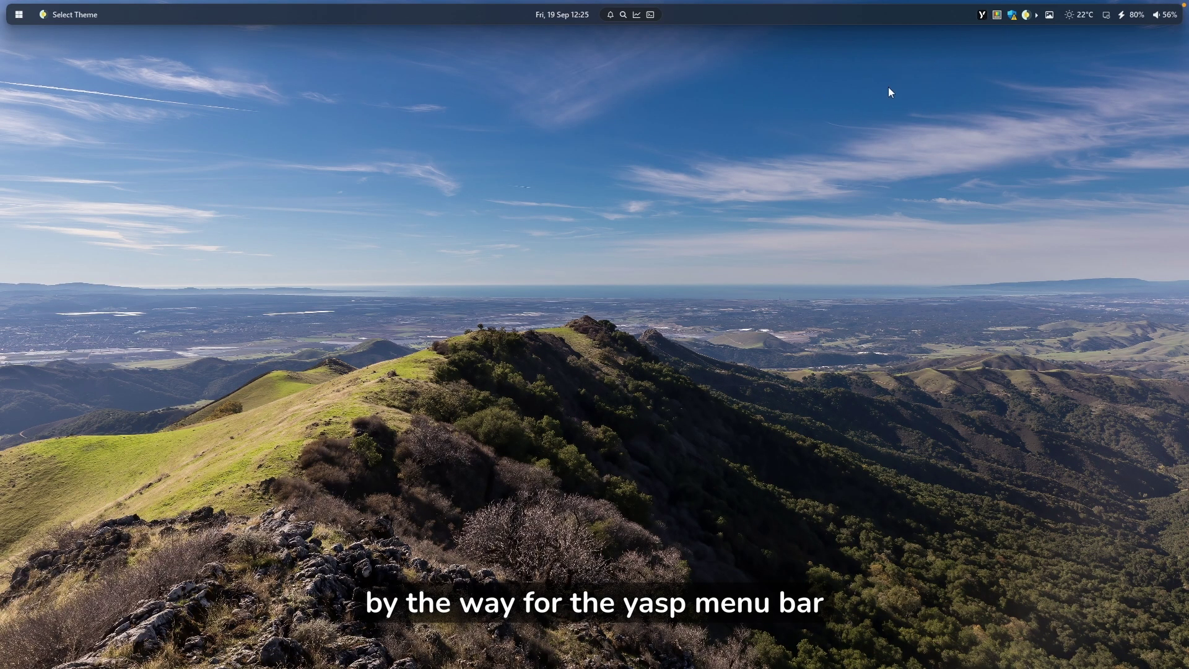
right_click(983, 15)
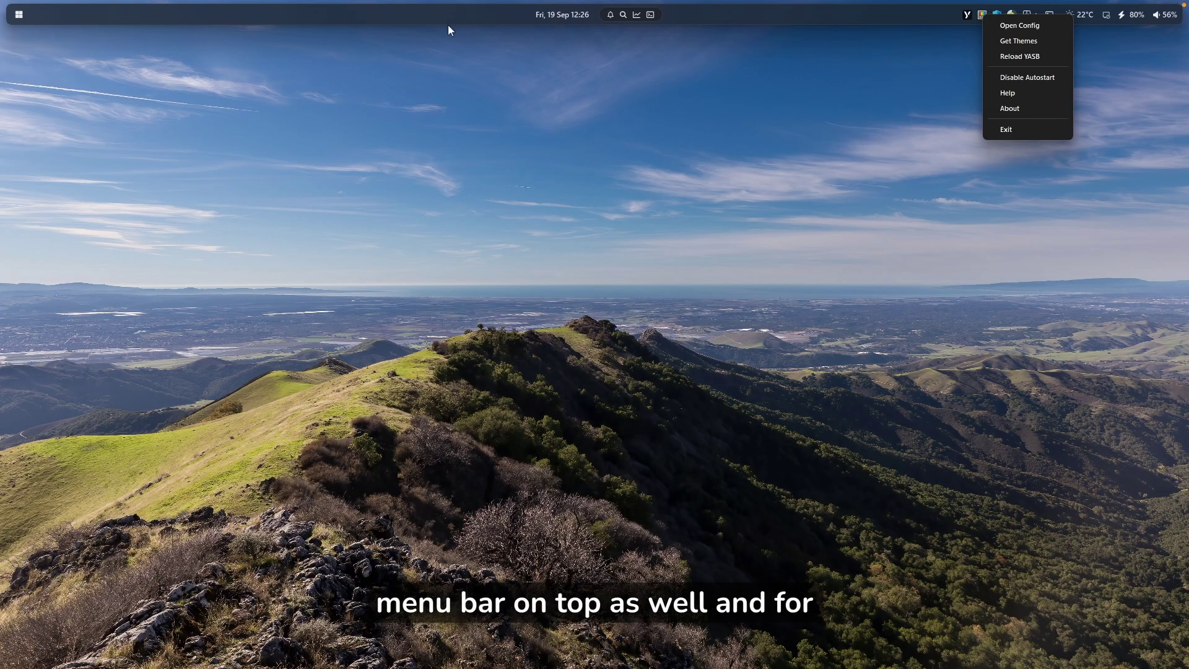
left_click(895, 62)
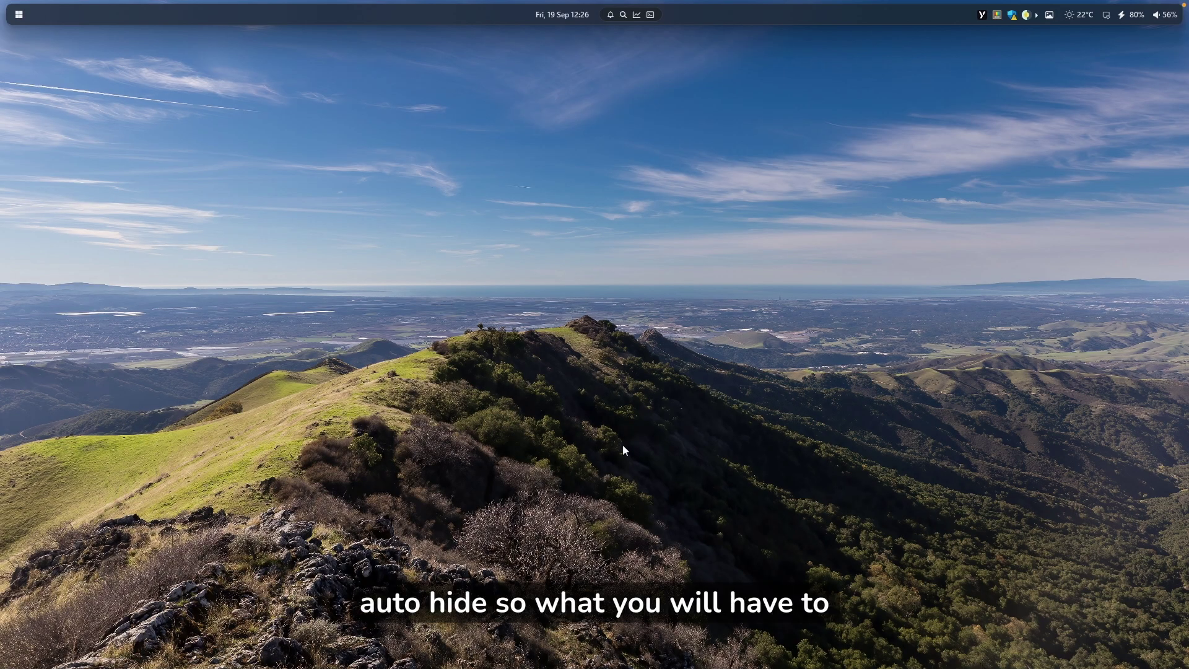
Step: Open Settings via 'set', confirm Taskbar auto-hide under Taskbar behaviors, and return to the desktop
key("super+alt+space")
type("set")
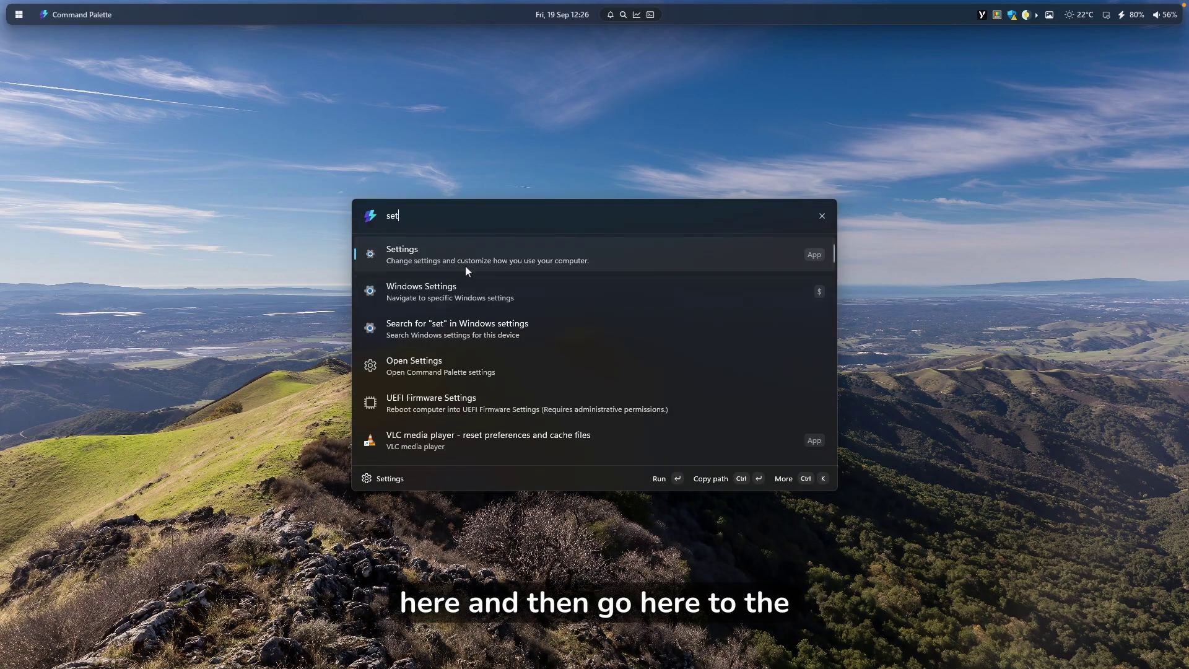
left_click(466, 267)
left_click(366, 224)
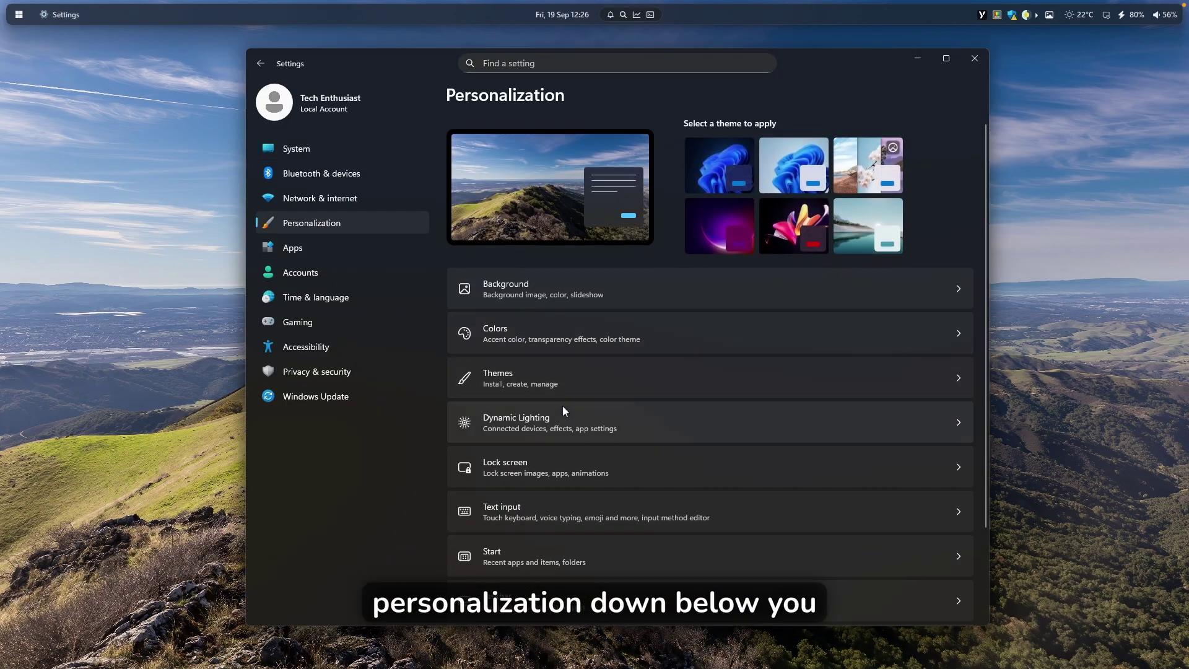
left_click(591, 599)
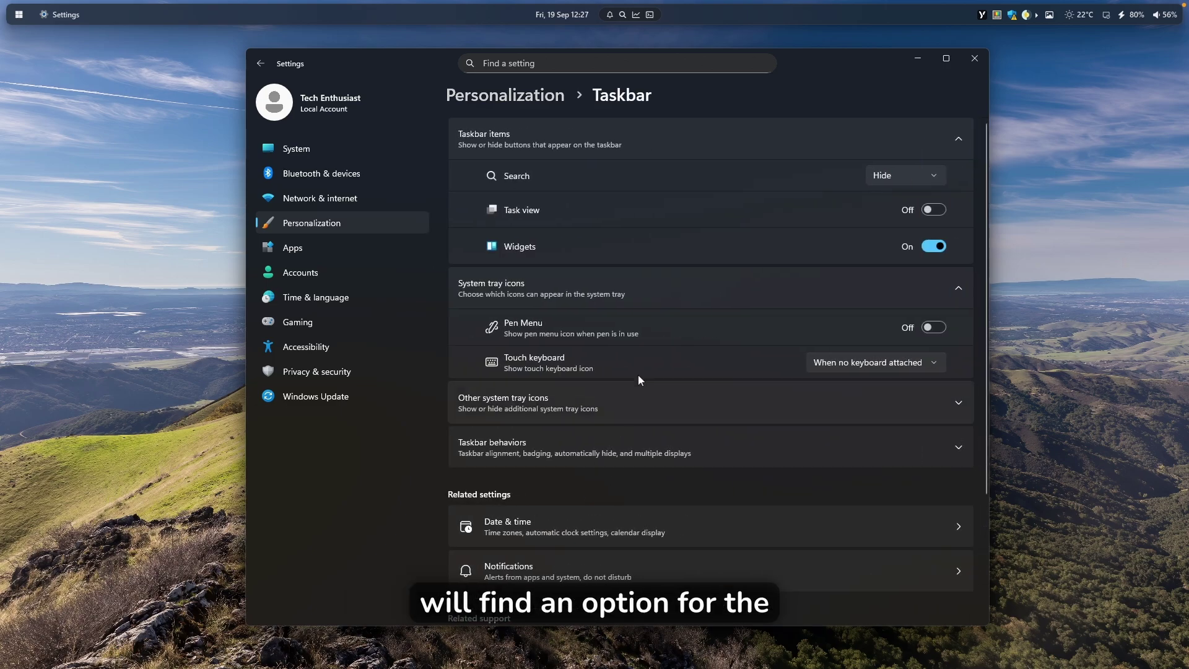
left_click(561, 448)
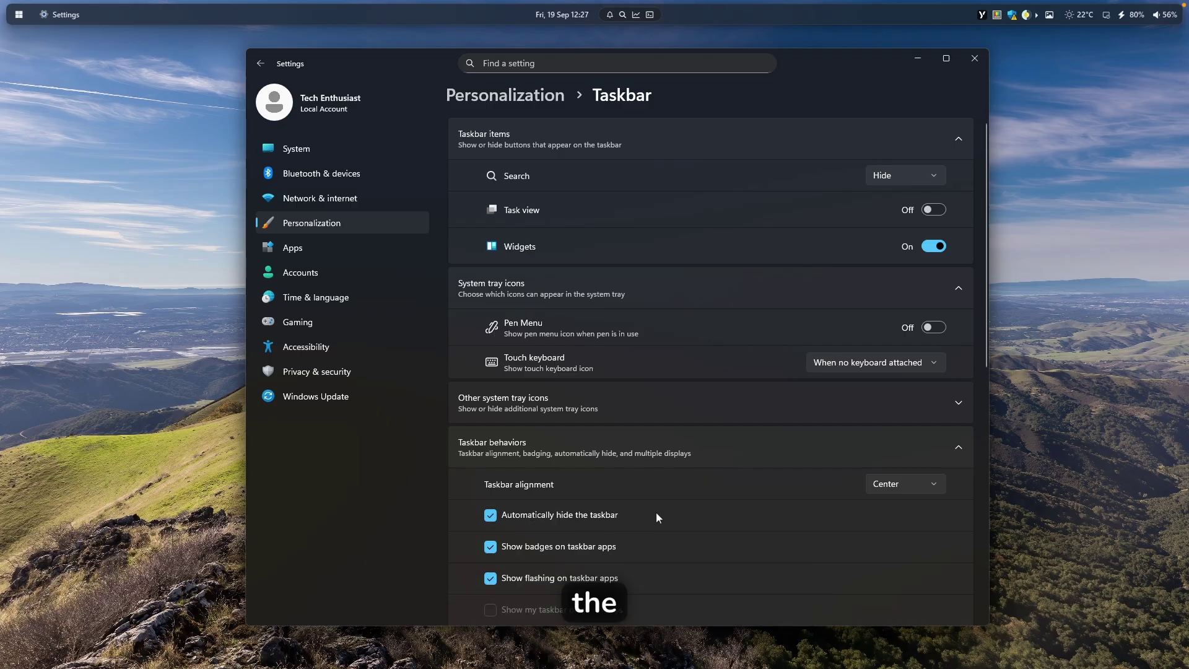
key("super+d")
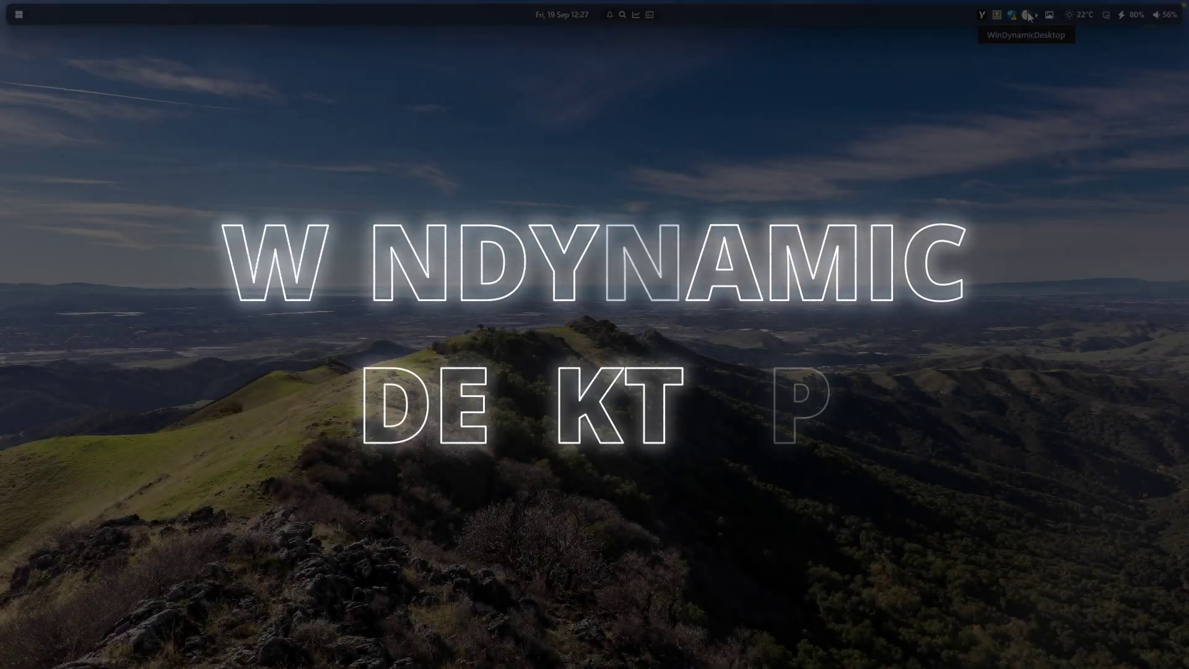
Step: Apply WinDynamicDesktop's Monterey Bay #1 theme, then open Get more themes online
right_click(1028, 15)
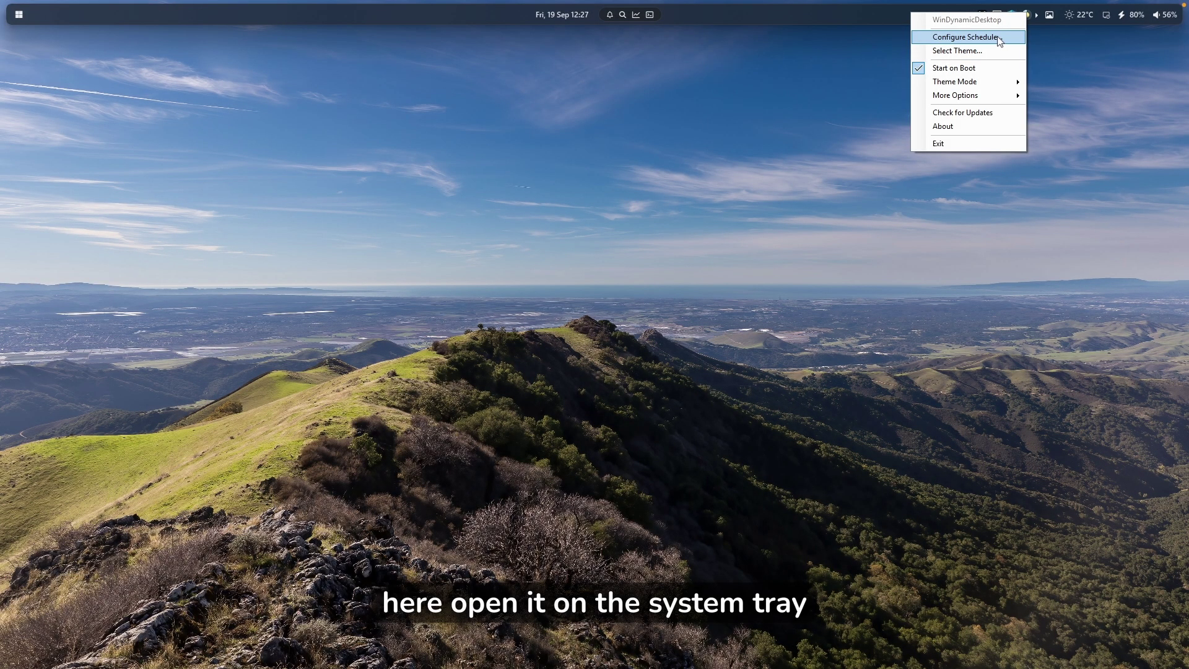
left_click(975, 51)
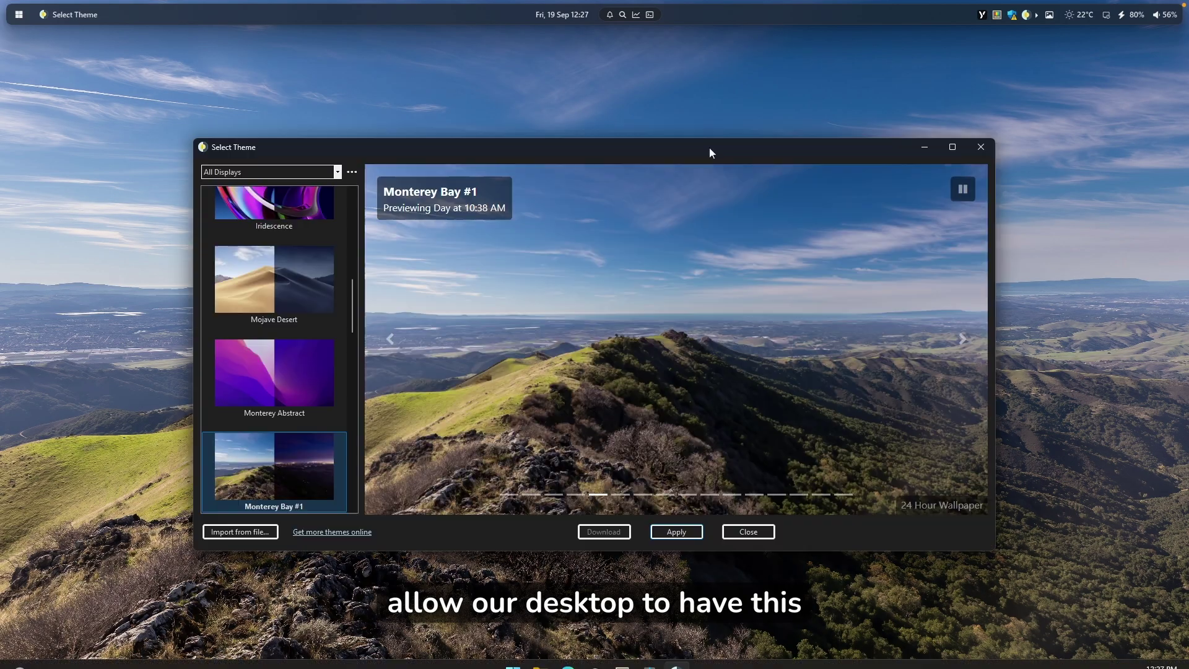
double_click(570, 150)
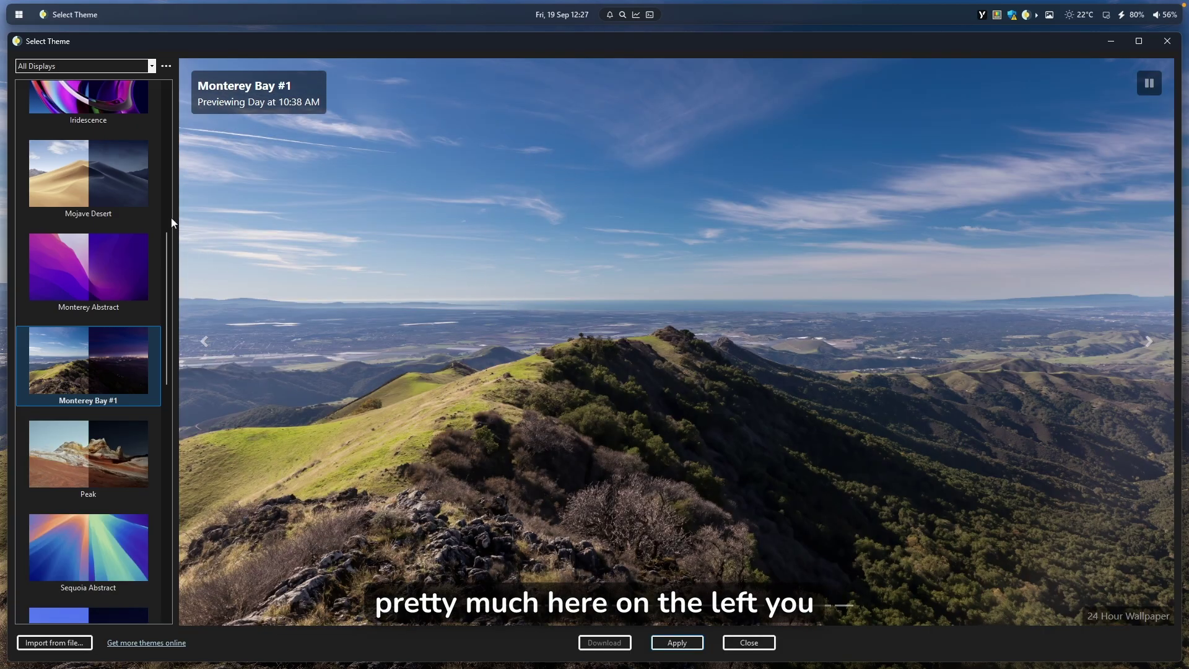
scroll(125, 273, "up", 5)
scroll(93, 322, "down", 2)
scroll(93, 322, "down", 15)
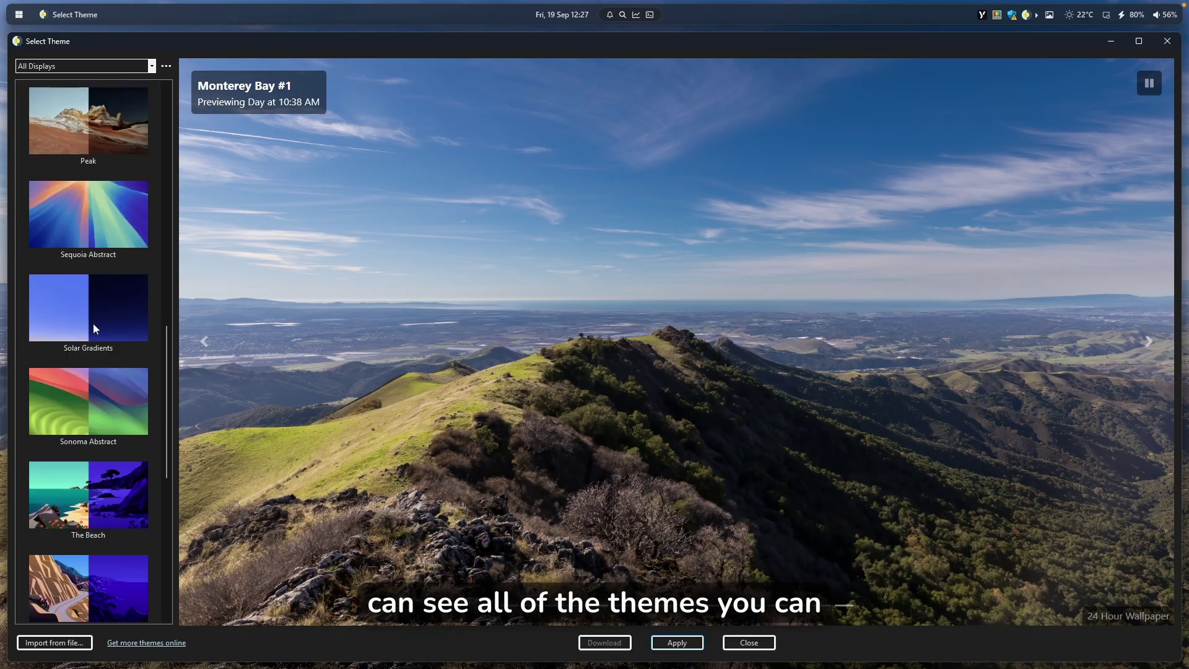
scroll(102, 522, "up", 15)
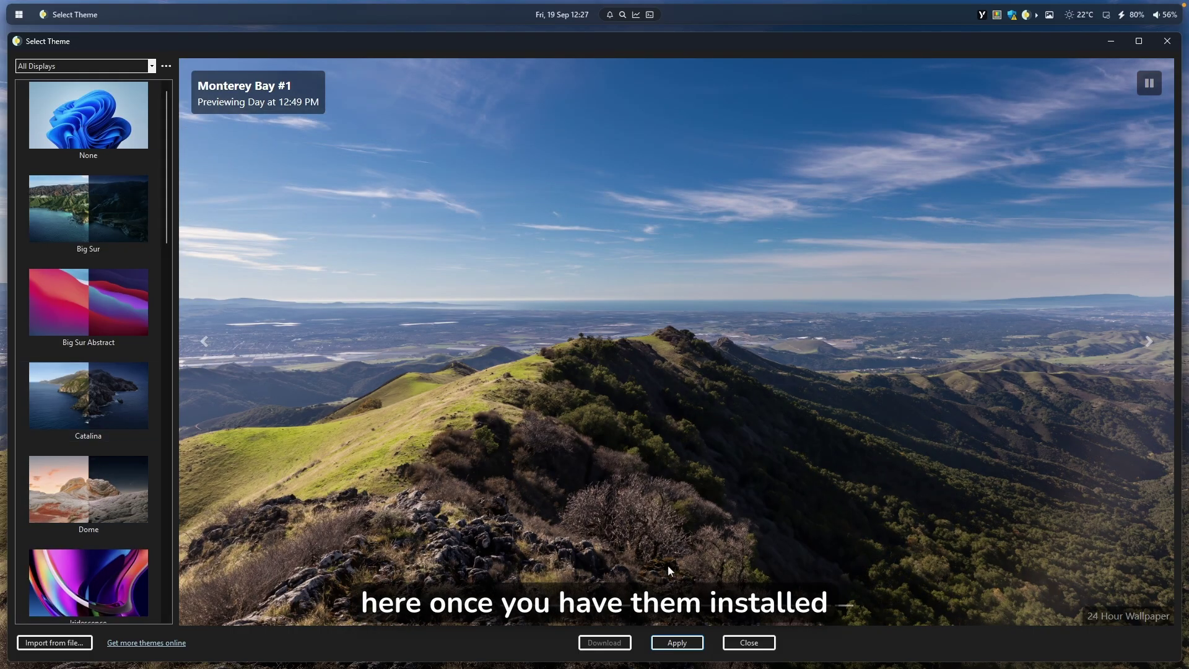
left_click(681, 643)
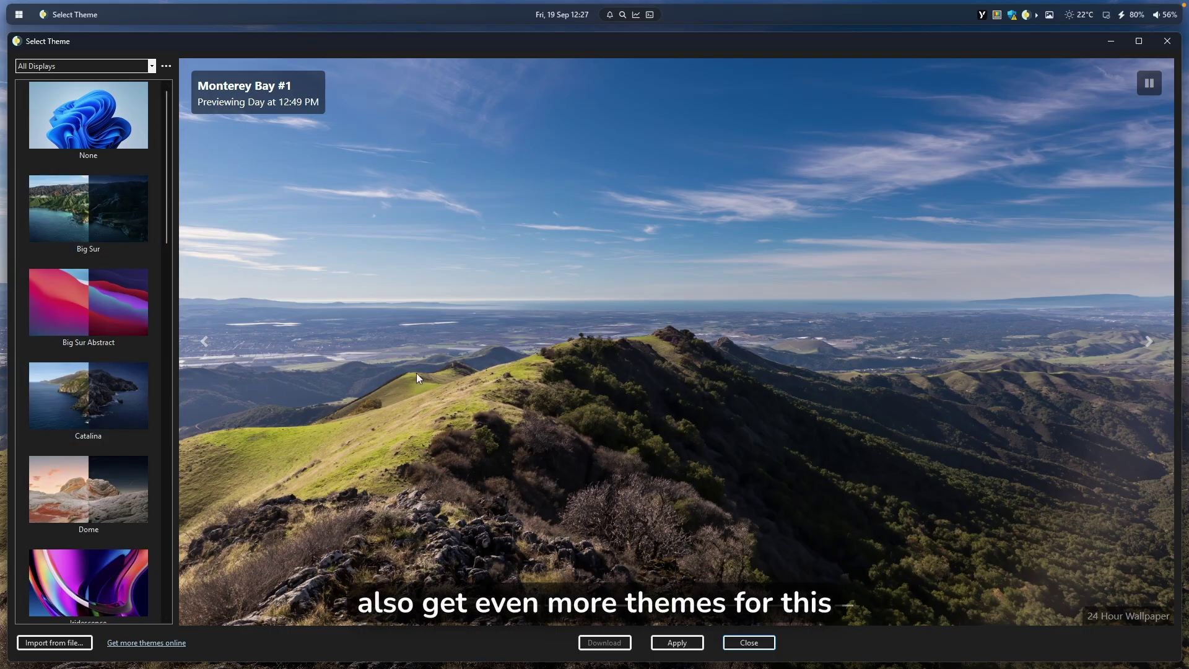
left_click(155, 643)
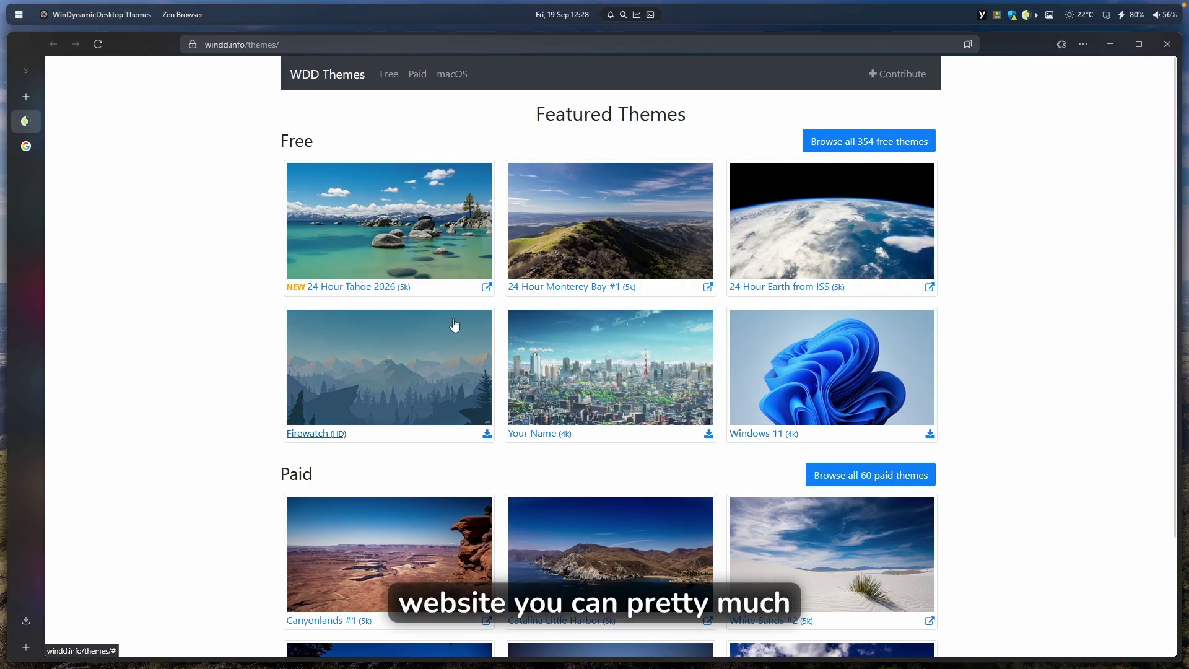
Step: Scroll through windd.info's Free and Paid featured themes, including 24 Hour Monterey Bay #1
scroll(240, 314, "down", 2)
scroll(245, 317, "up", 1)
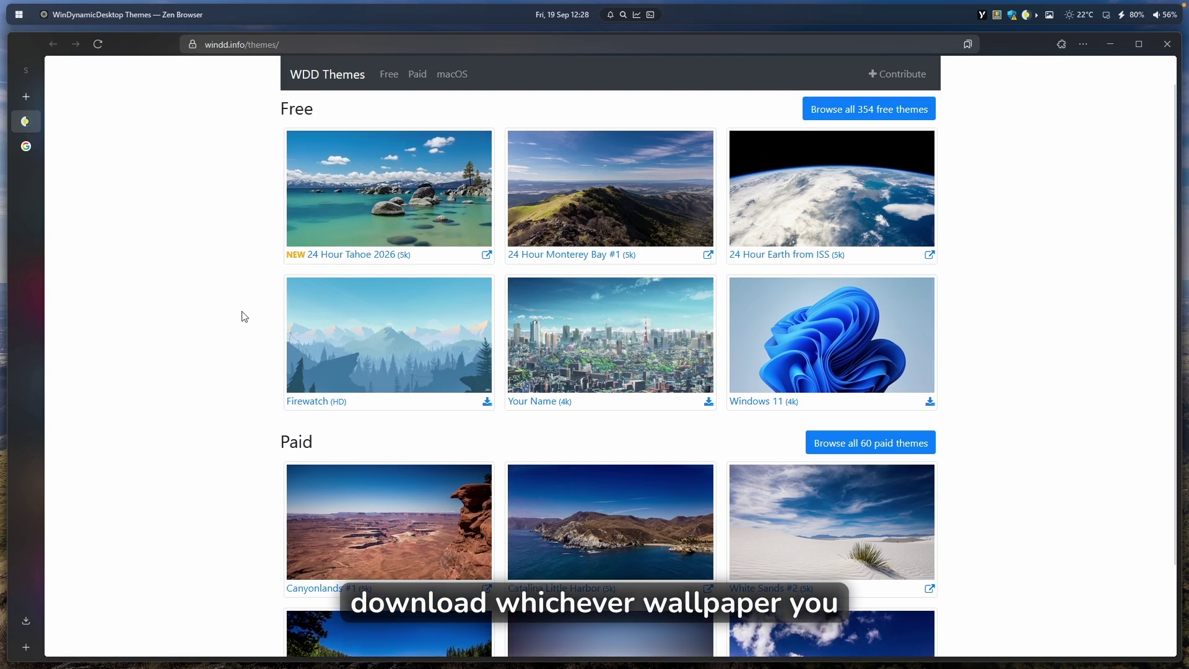
scroll(244, 317, "up", 1)
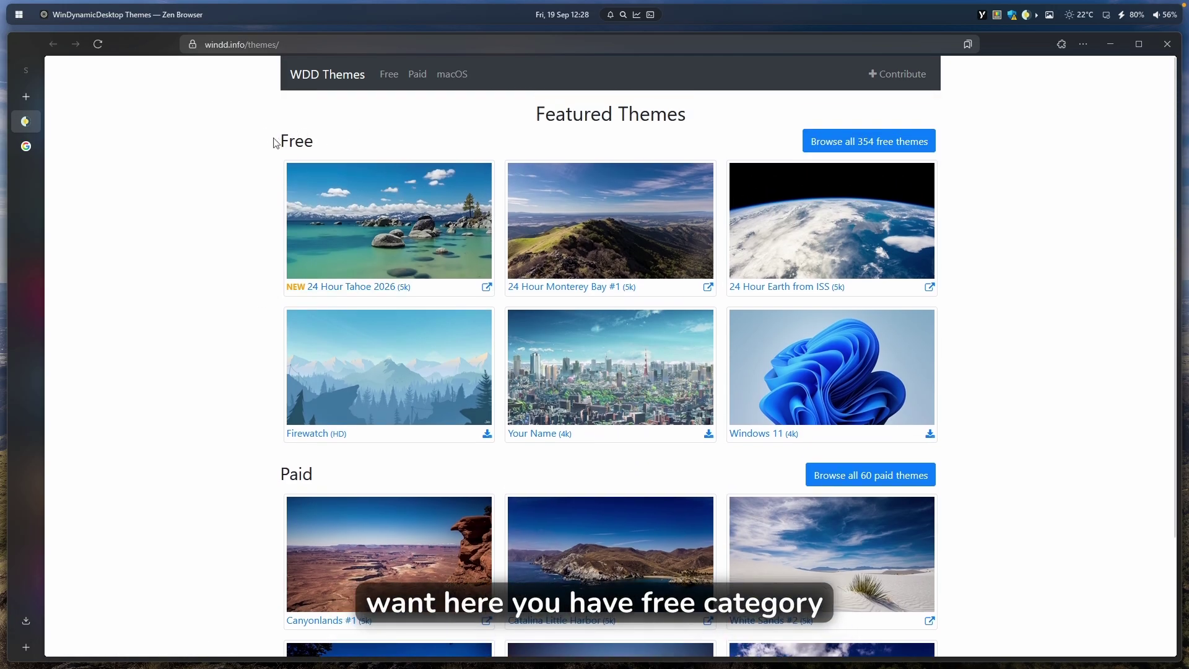
left_click_drag(276, 143, 346, 142)
scroll(257, 332, "down", 2)
left_click_drag(278, 362, 376, 367)
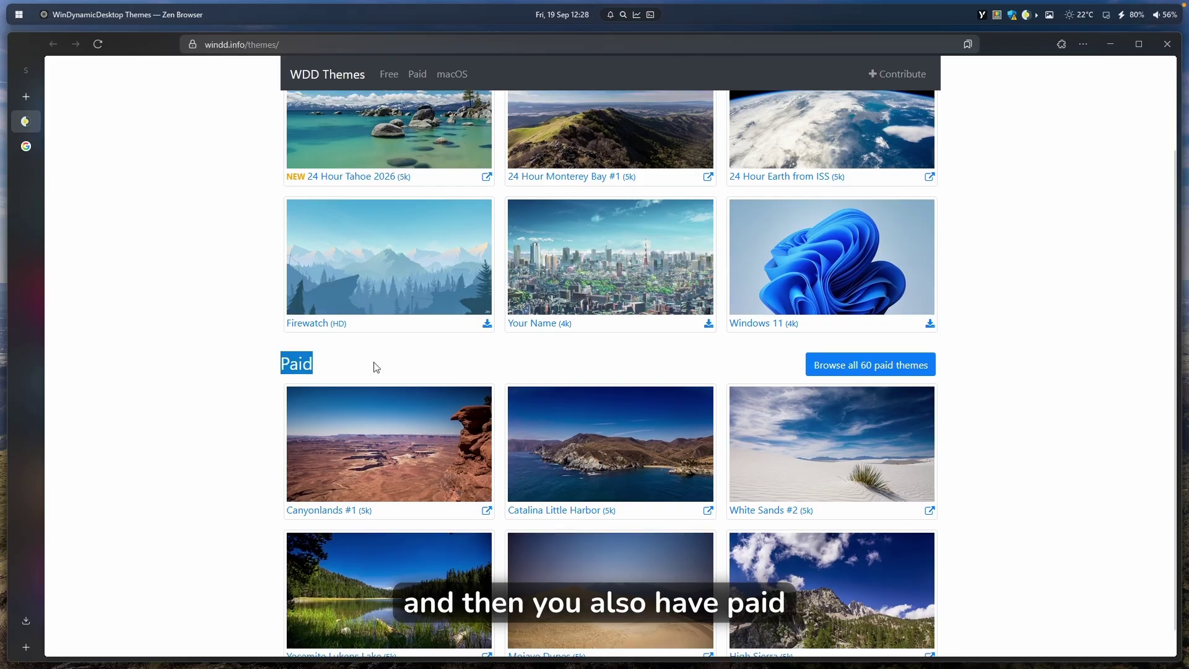
scroll(161, 332, "up", 2)
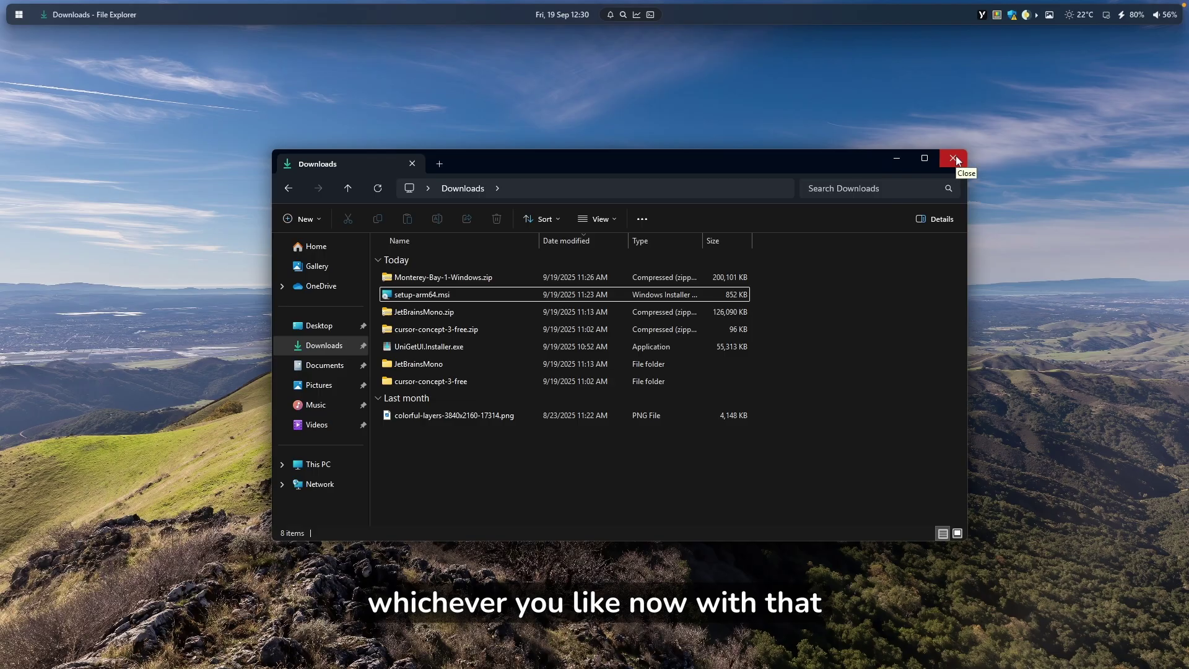
Step: Close the Downloads File Explorer window to reveal the Monterey Bay wallpaper
left_click(953, 159)
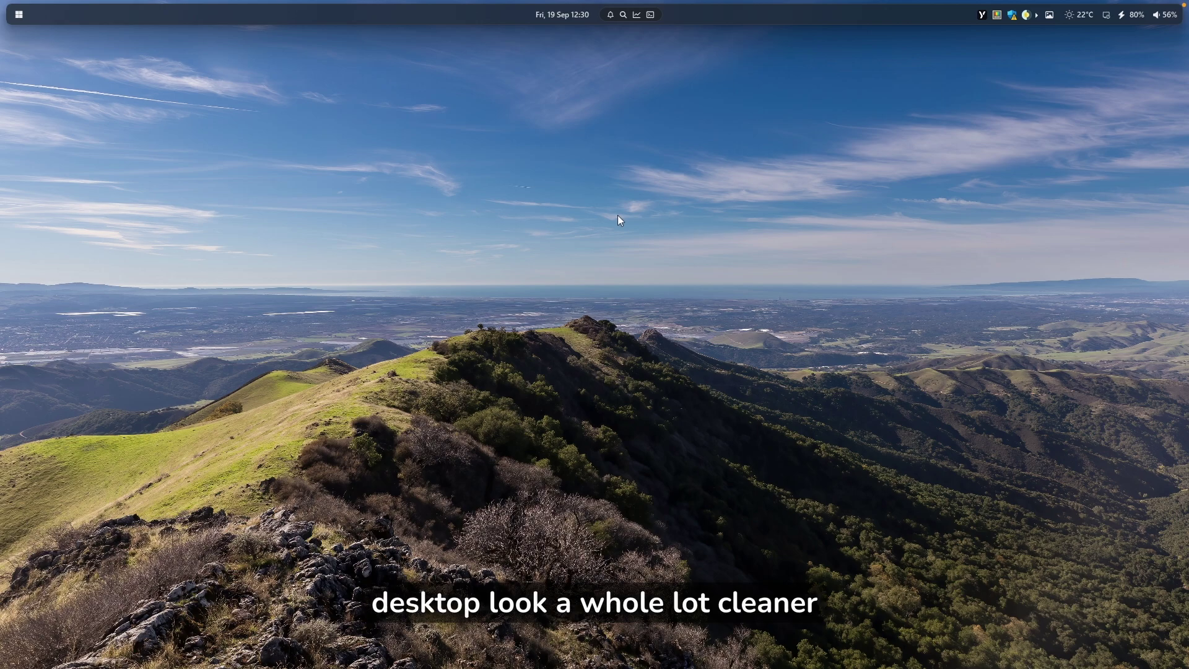
Step: Collapse YASB's overflow tray icons and launch PowerToys Command Palette with Win+Alt+Space
left_click(1037, 14)
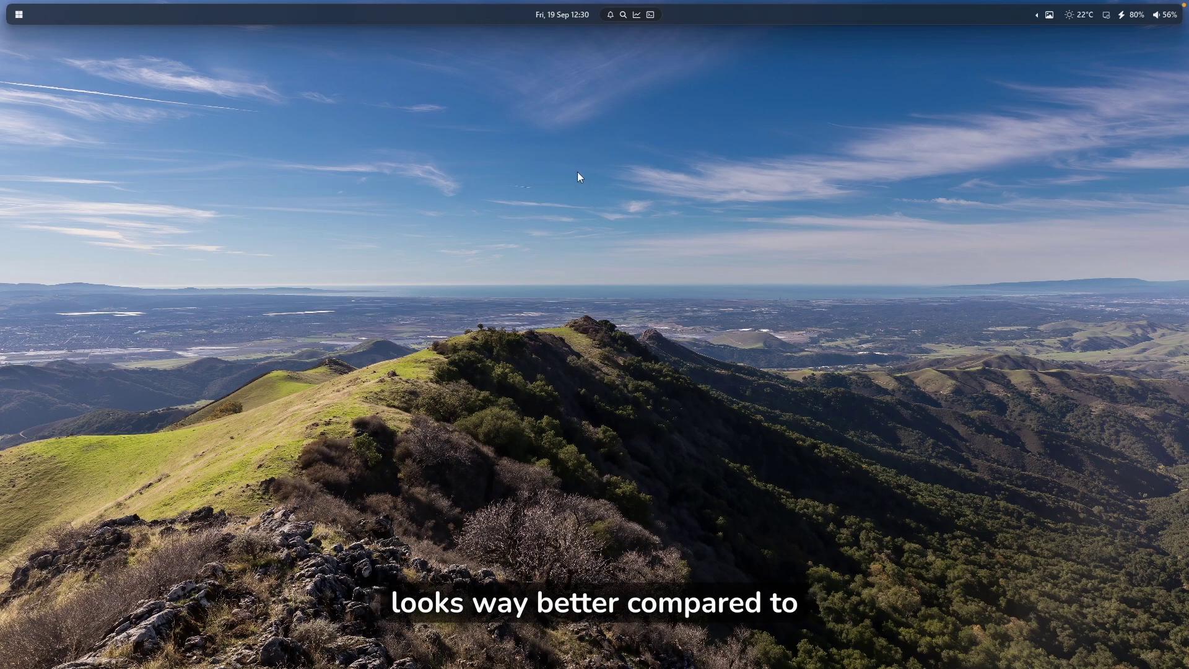
key("super+alt+space")
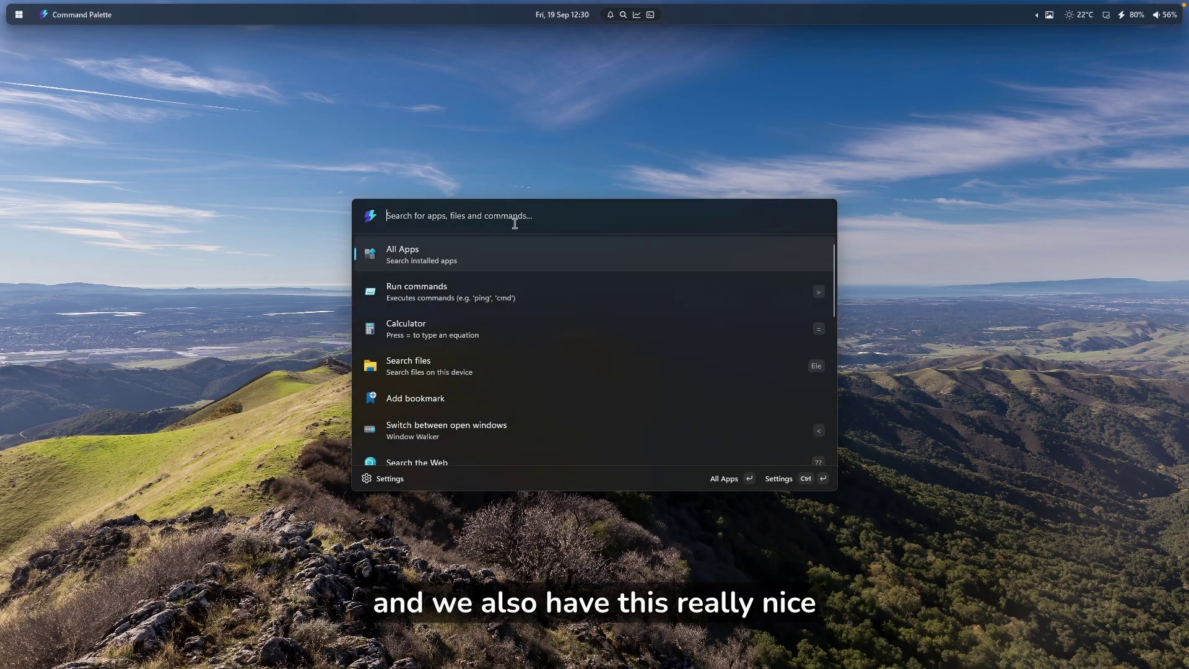